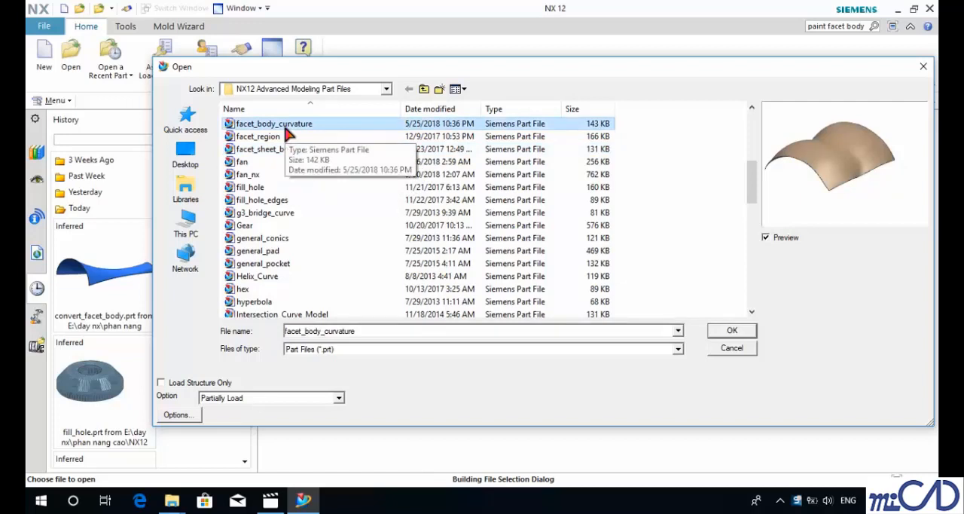
Step: Open the part file facet_region from the NX12 Advanced Modeling Part Files folder
{"action": "left_click", "coordinate": [265, 138]}
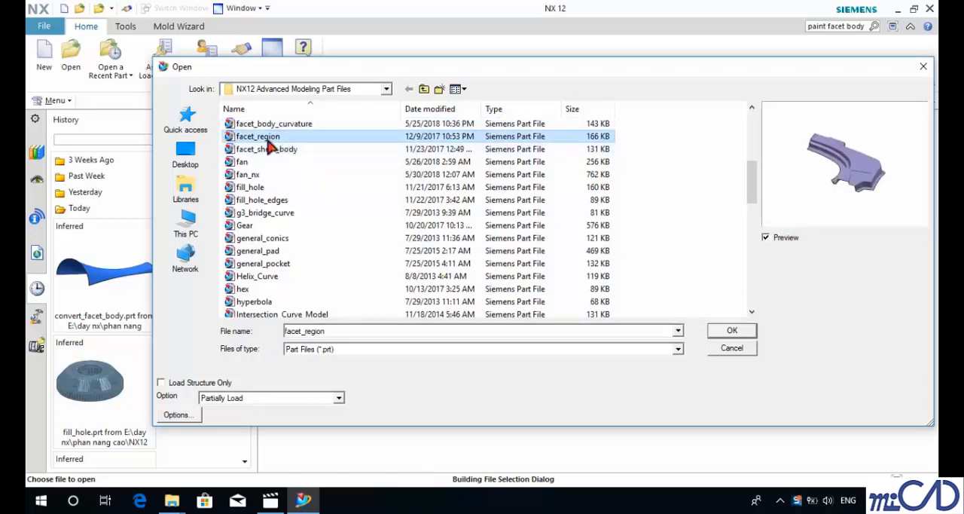
{"action": "left_click", "coordinate": [738, 334]}
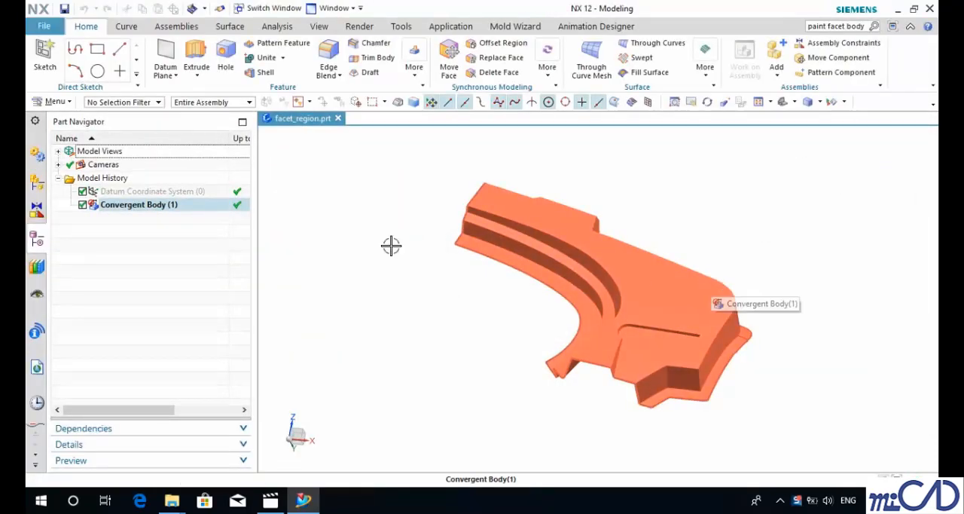
{"action": "left_click", "coordinate": [56, 102]}
{"action": "mouse_move", "coordinate": [64, 140]}
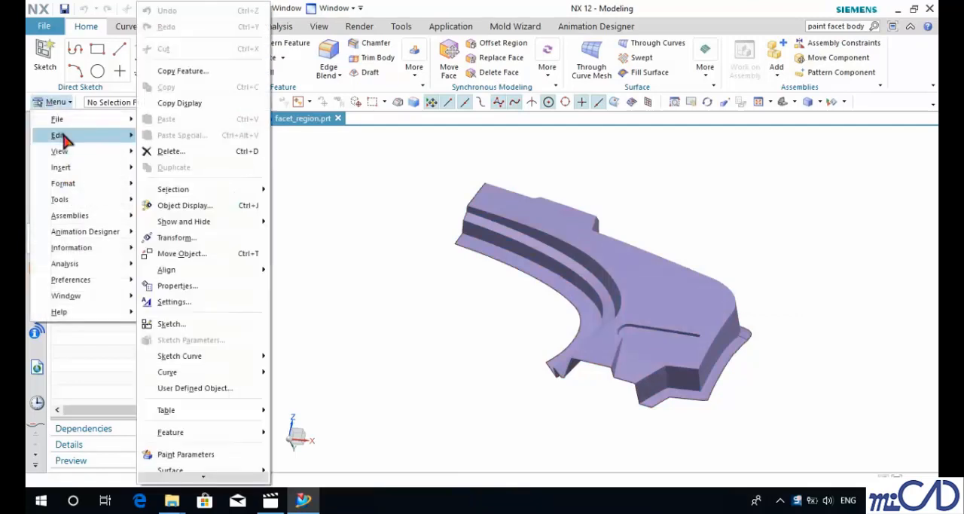
{"action": "scroll", "coordinate": [205, 354], "scroll_direction": "down", "scroll_amount": 1}
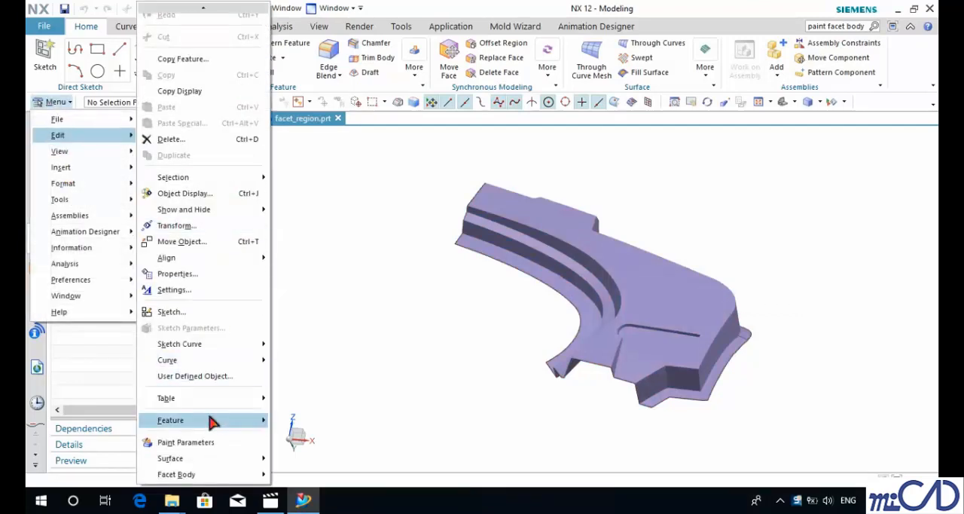
{"action": "mouse_move", "coordinate": [237, 474]}
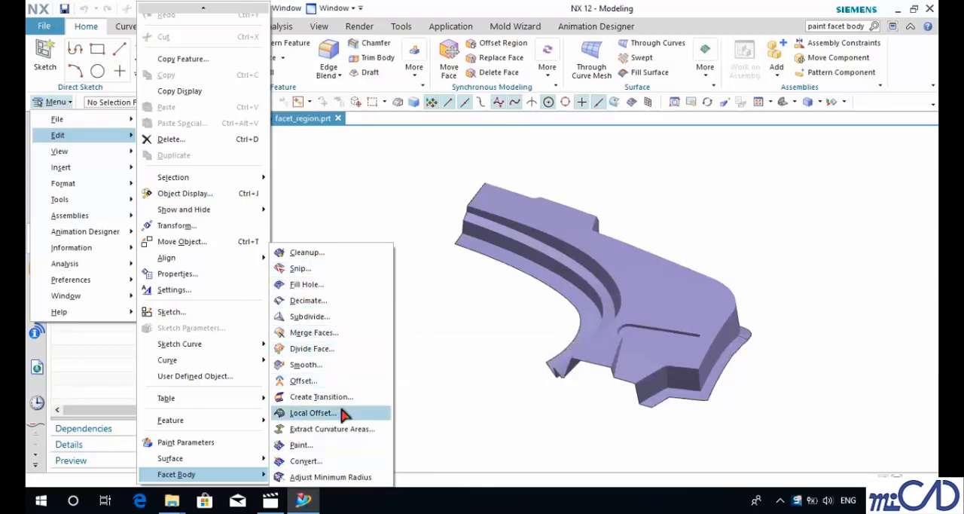
Step: Search the available commands for "facet body"
{"action": "left_click", "coordinate": [828, 27]}
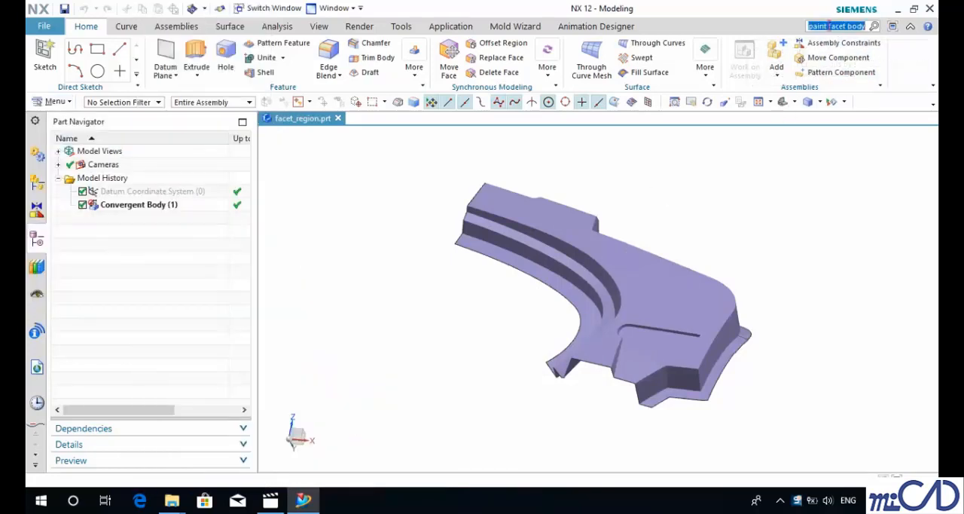
{"action": "key", "text": "BackSpace"}
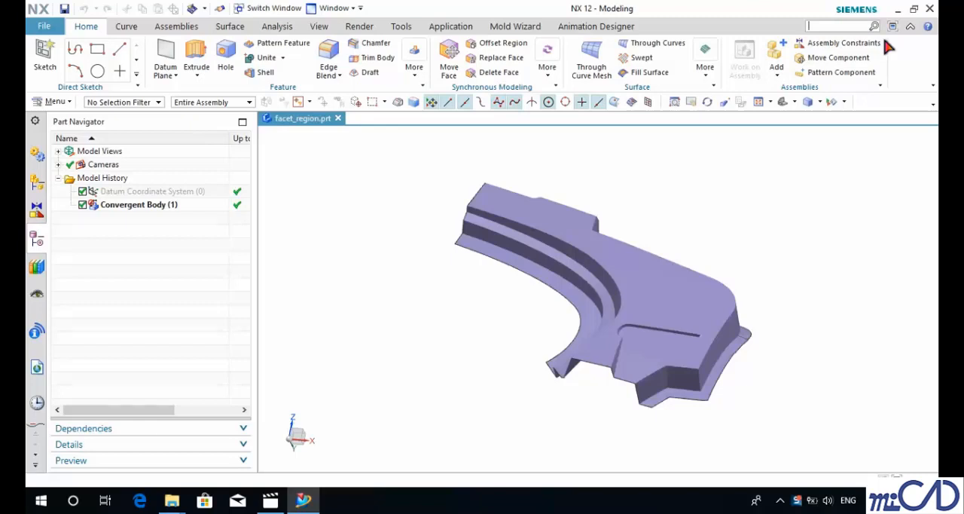
{"action": "type", "text": "facet body"}
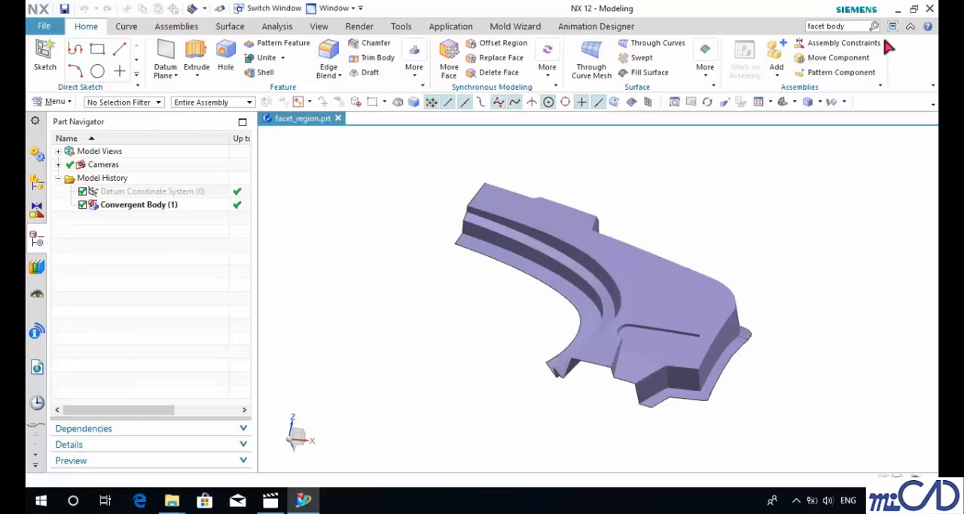
{"action": "key", "text": "Return"}
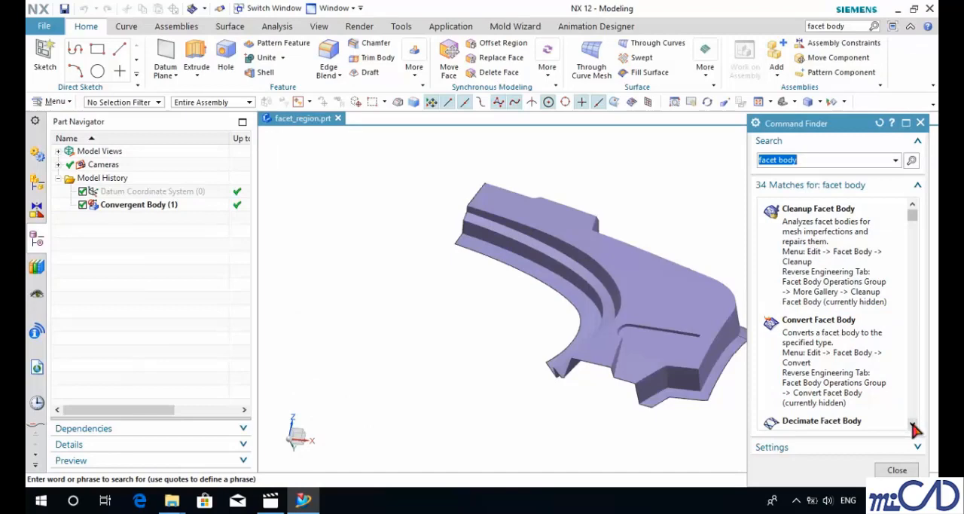
Step: Look through the whole list of commands matching "facet body" and return to its beginning
{"action": "left_click", "coordinate": [912, 424]}
{"action": "left_click", "coordinate": [912, 424]}
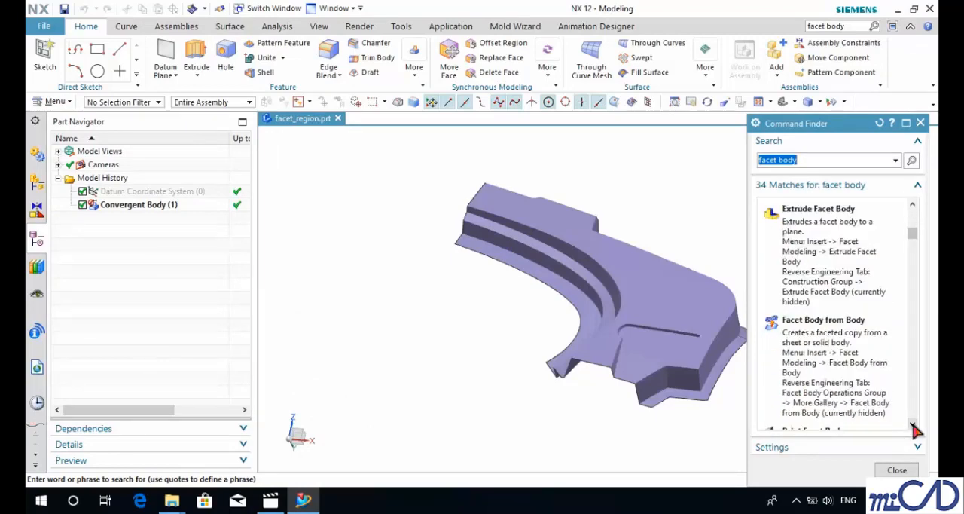
{"action": "left_click", "coordinate": [912, 425]}
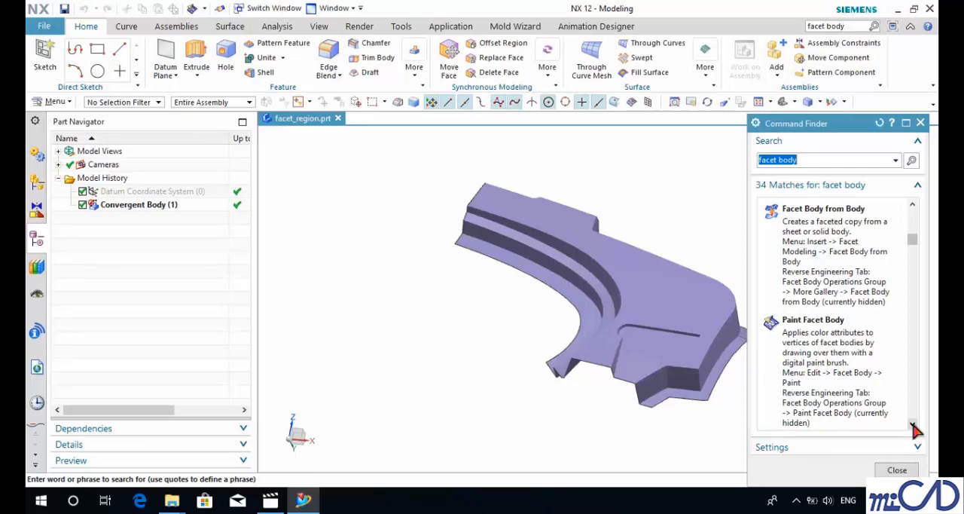
{"action": "left_click", "coordinate": [912, 425]}
{"action": "left_click", "coordinate": [912, 425]}
{"action": "left_click", "coordinate": [912, 425]}
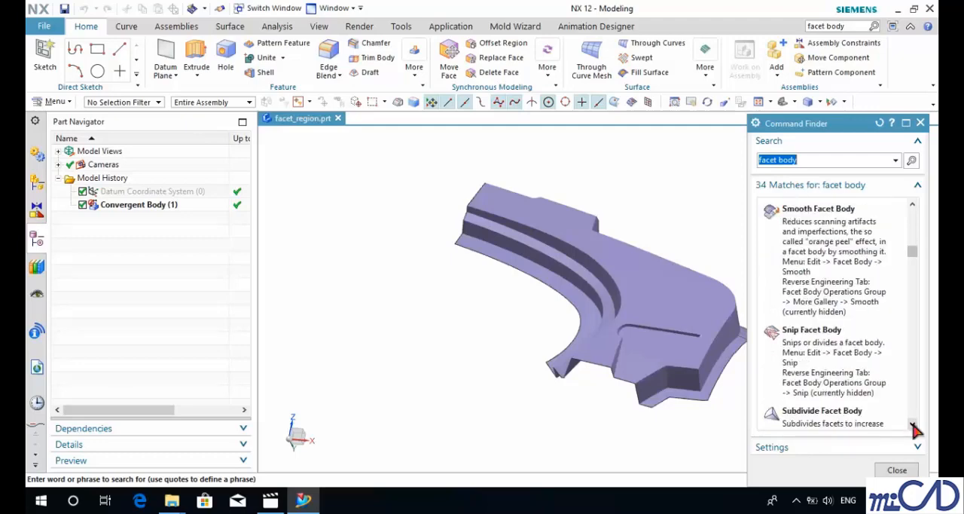
{"action": "left_click", "coordinate": [912, 424]}
{"action": "left_click", "coordinate": [912, 425]}
{"action": "left_click", "coordinate": [912, 425]}
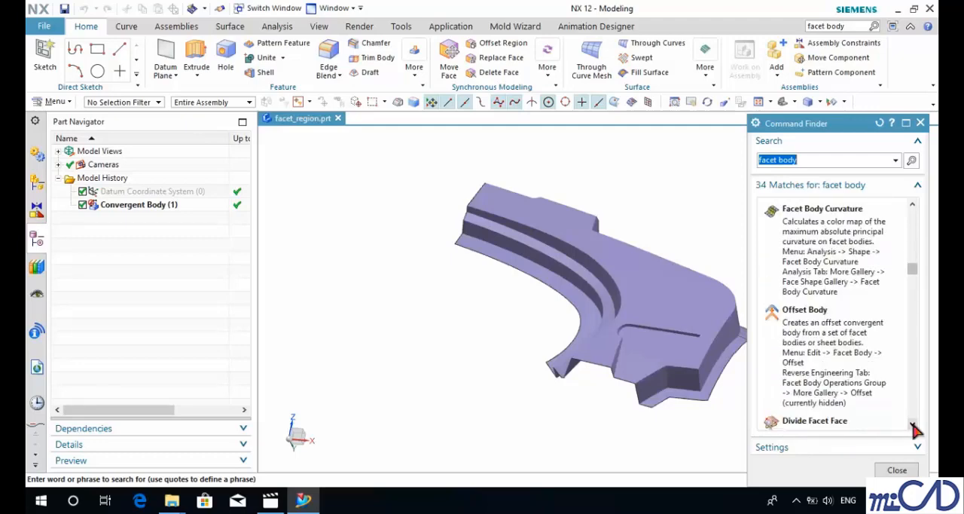
{"action": "left_click", "coordinate": [912, 424]}
{"action": "left_click", "coordinate": [912, 424]}
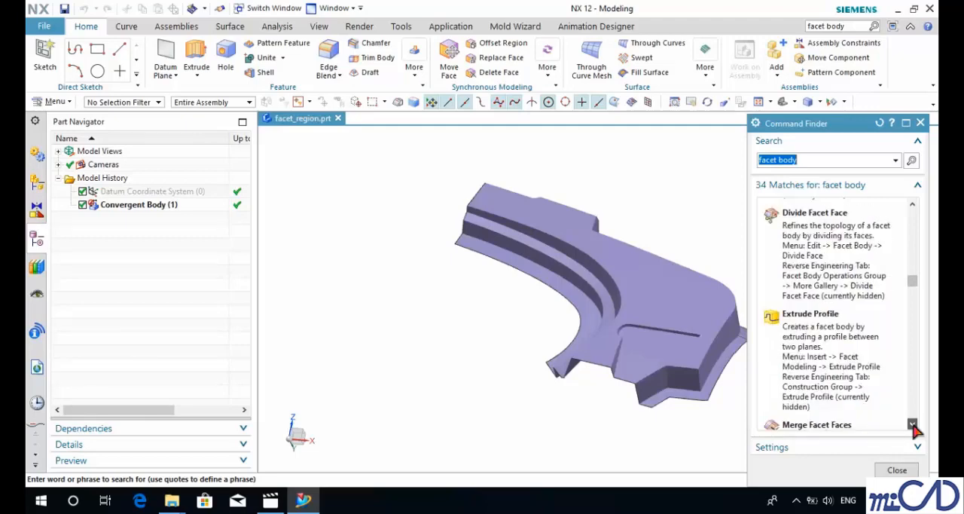
{"action": "left_click", "coordinate": [912, 425]}
{"action": "left_click", "coordinate": [912, 425]}
{"action": "left_click", "coordinate": [911, 424]}
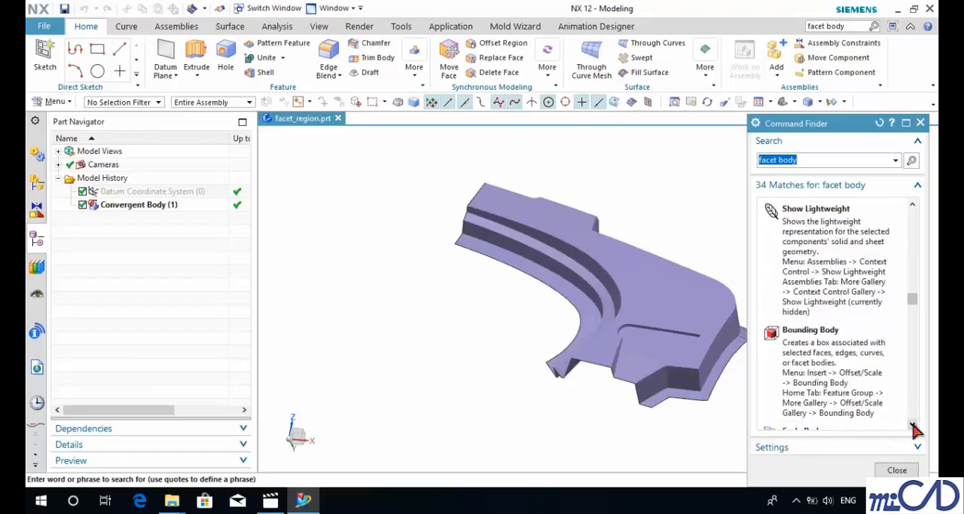
{"action": "left_click", "coordinate": [911, 424]}
{"action": "left_click", "coordinate": [912, 425]}
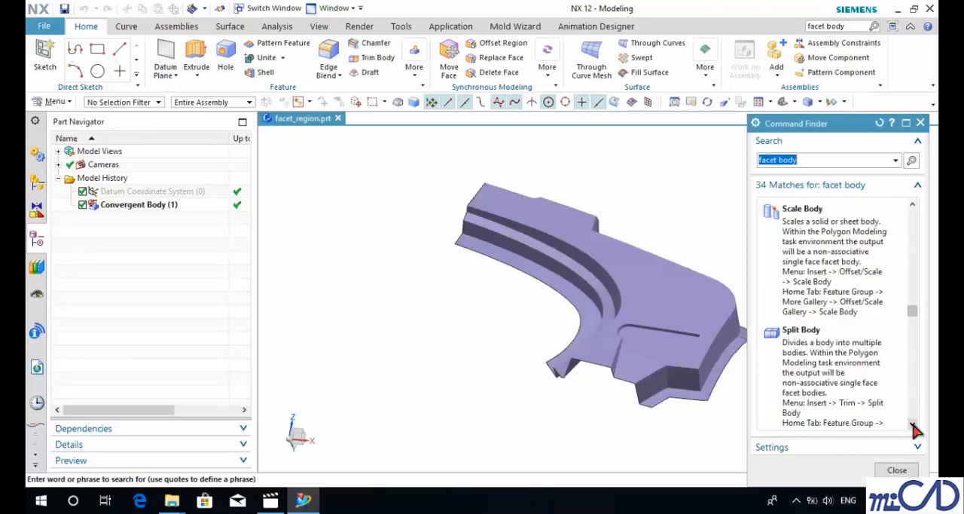
{"action": "left_click", "coordinate": [912, 424]}
{"action": "left_click", "coordinate": [912, 425]}
{"action": "left_click", "coordinate": [912, 424]}
{"action": "left_click", "coordinate": [912, 425]}
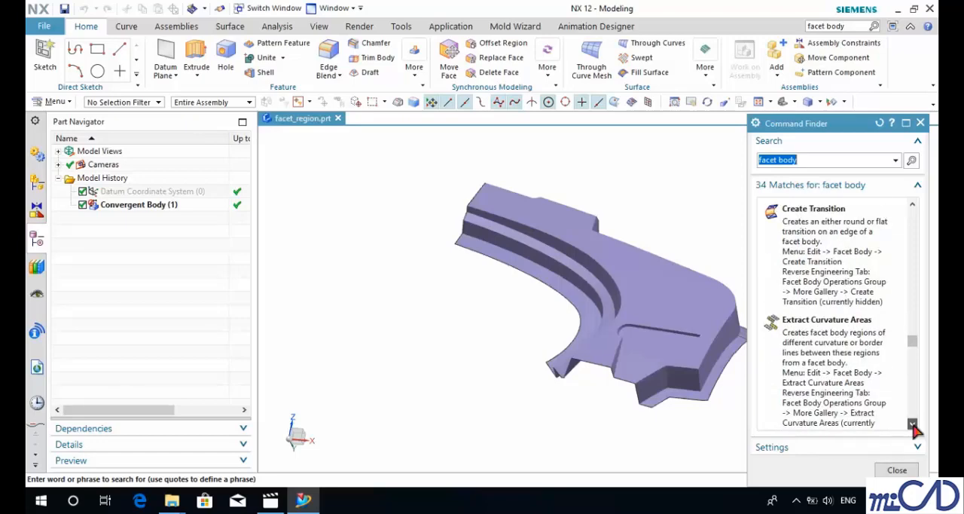
{"action": "left_click", "coordinate": [912, 424]}
{"action": "left_click", "coordinate": [912, 425]}
{"action": "left_click", "coordinate": [912, 425]}
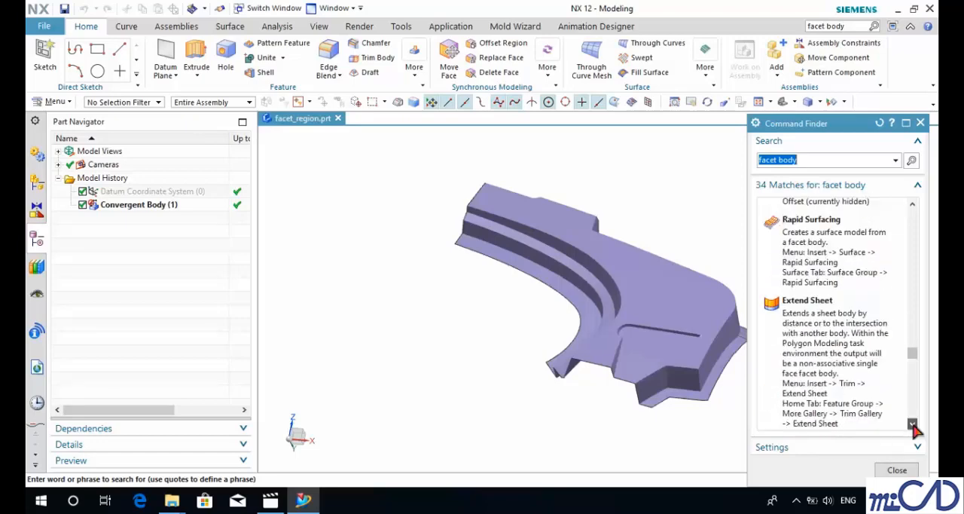
{"action": "left_click", "coordinate": [911, 425]}
{"action": "left_click", "coordinate": [912, 425]}
{"action": "left_click", "coordinate": [912, 425]}
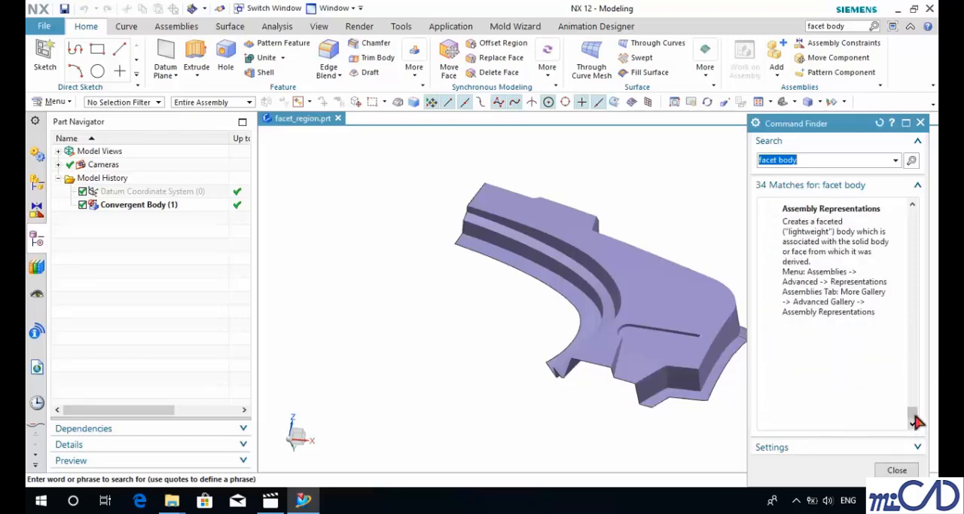
{"action": "left_click_drag", "start_coordinate": [912, 414], "coordinate": [915, 205]}
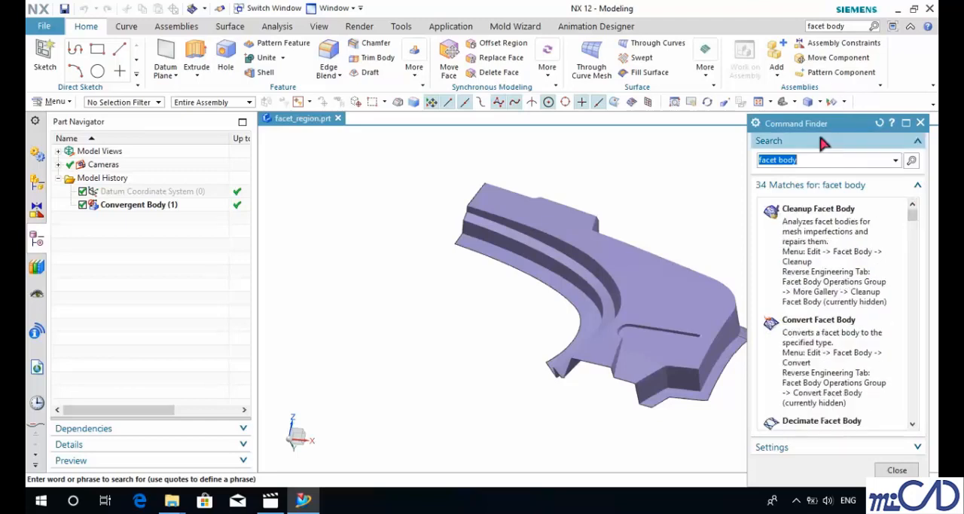
Step: Find the Facet Edges command by searching for "facet edge" and turn on the facet edge display for the convergent body
{"action": "left_click", "coordinate": [812, 161]}
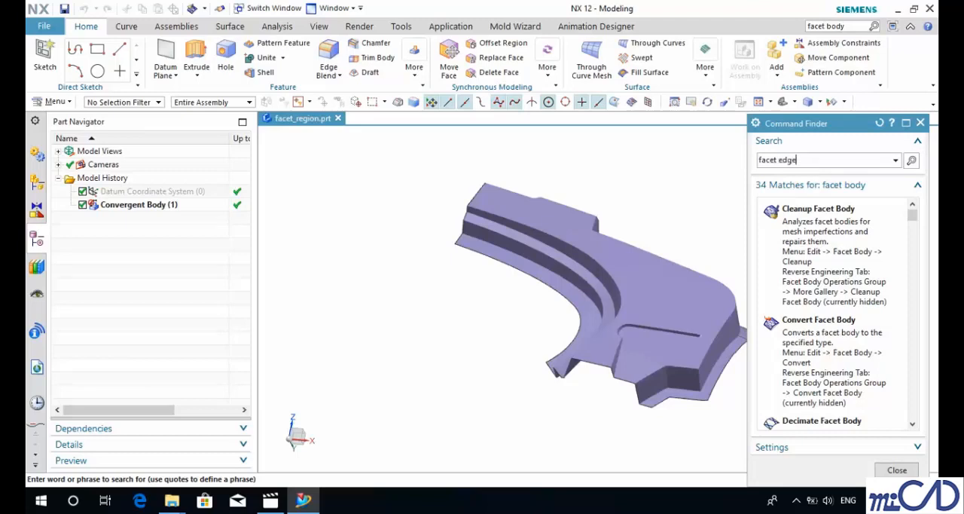
{"action": "key", "text": "Return"}
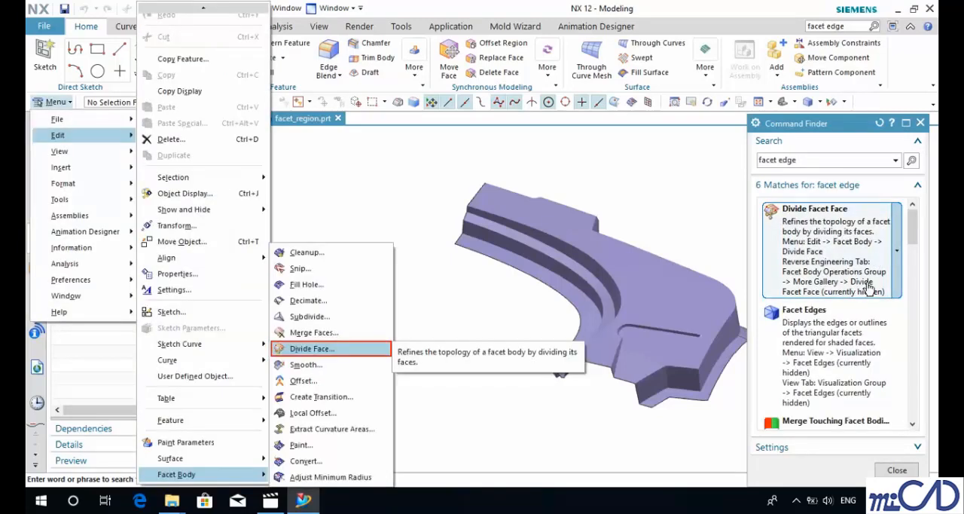
{"action": "left_click", "coordinate": [843, 323]}
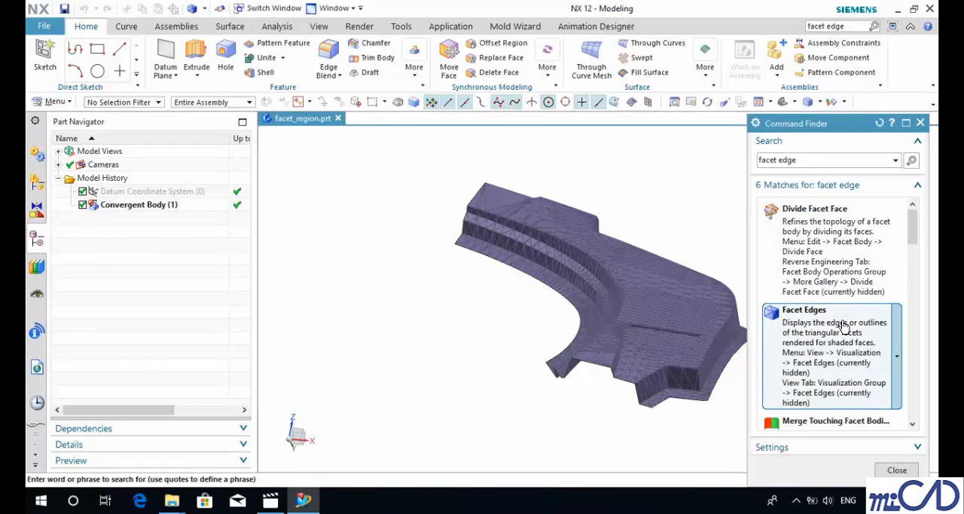
Step: Make the hidden Facet Edges command available on the main menu
{"action": "left_click", "coordinate": [897, 354]}
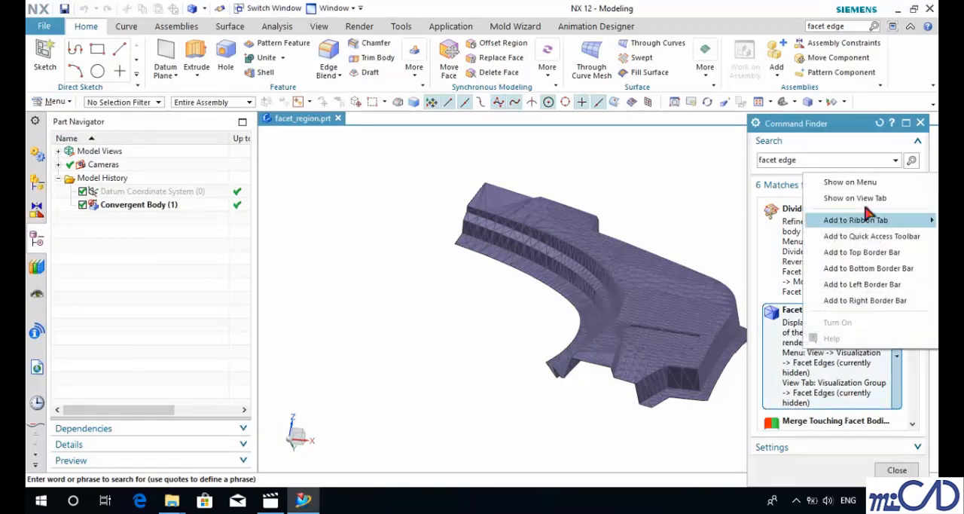
{"action": "left_click", "coordinate": [849, 182]}
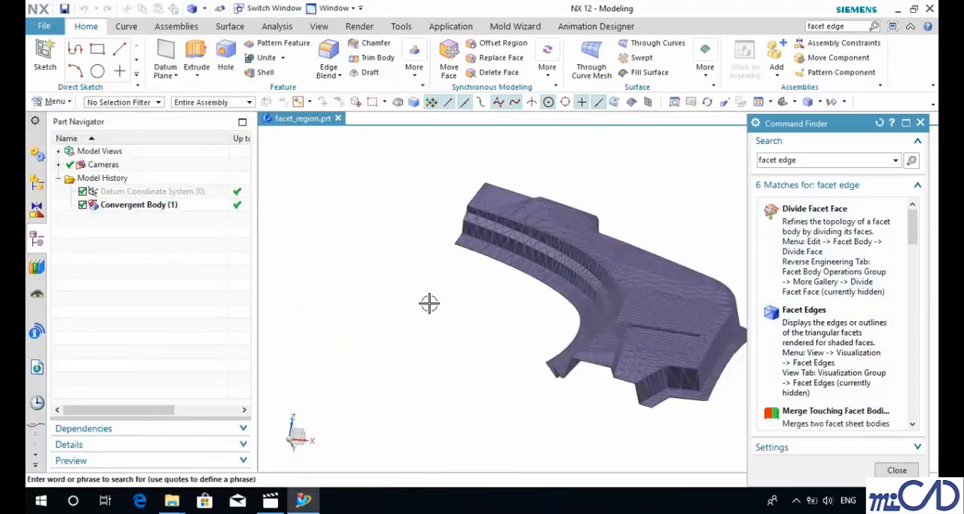
Step: Look through the editing commands for facet bodies and locate the Facet Edges command among the visualization commands
{"action": "left_click", "coordinate": [53, 103]}
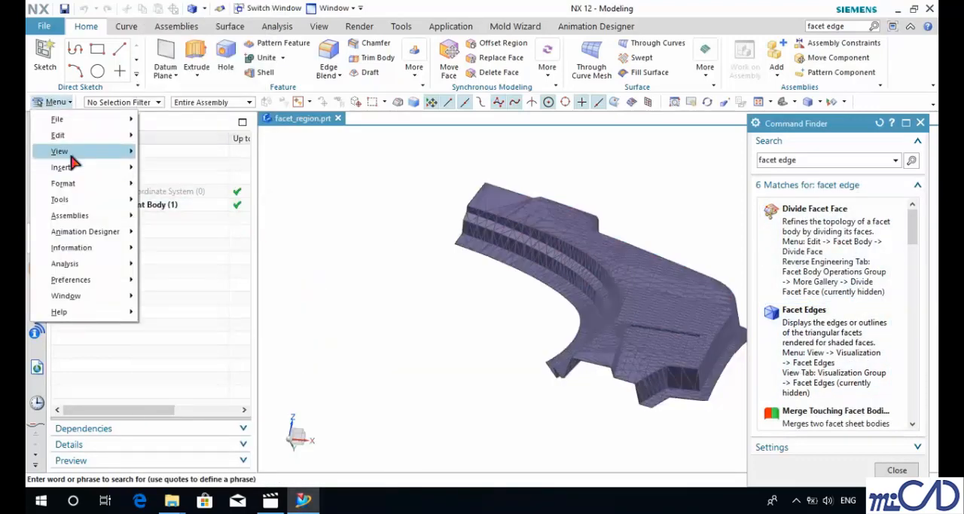
{"action": "mouse_move", "coordinate": [81, 139]}
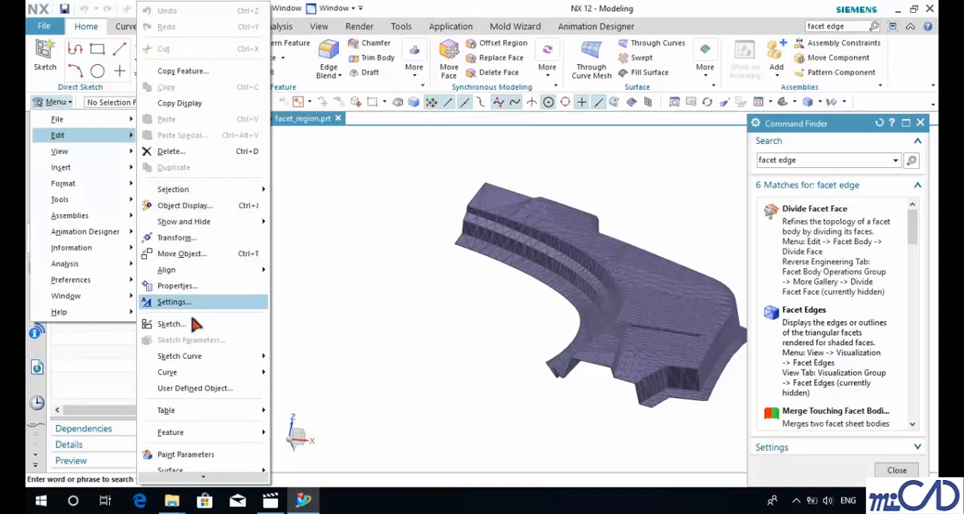
{"action": "scroll", "coordinate": [202, 404], "scroll_direction": "down", "scroll_amount": 1}
{"action": "mouse_move", "coordinate": [197, 475]}
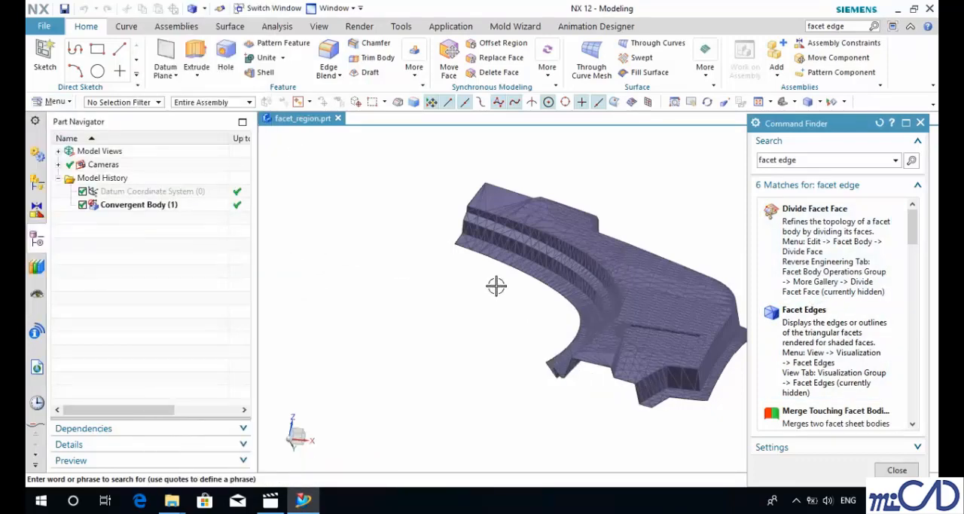
{"action": "mouse_move", "coordinate": [839, 328]}
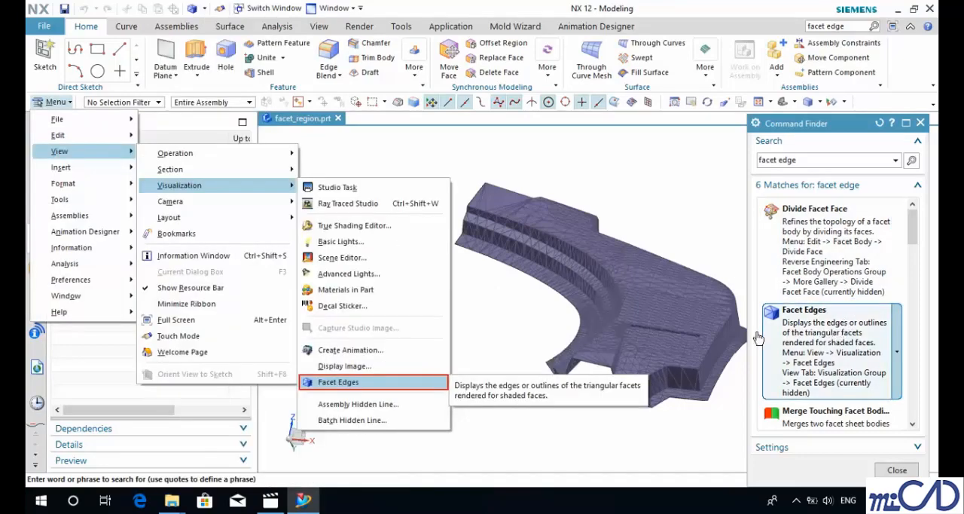
{"action": "left_click", "coordinate": [35, 123]}
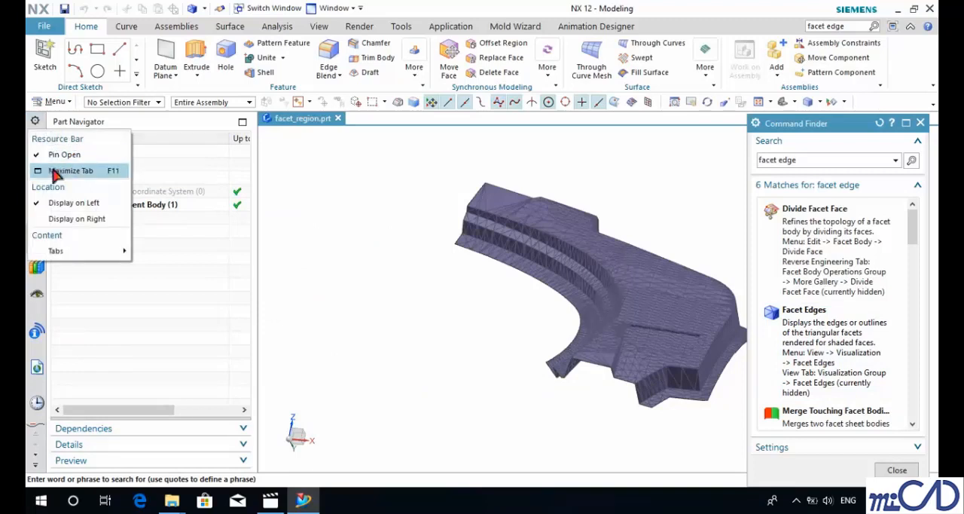
{"action": "left_click", "coordinate": [53, 101]}
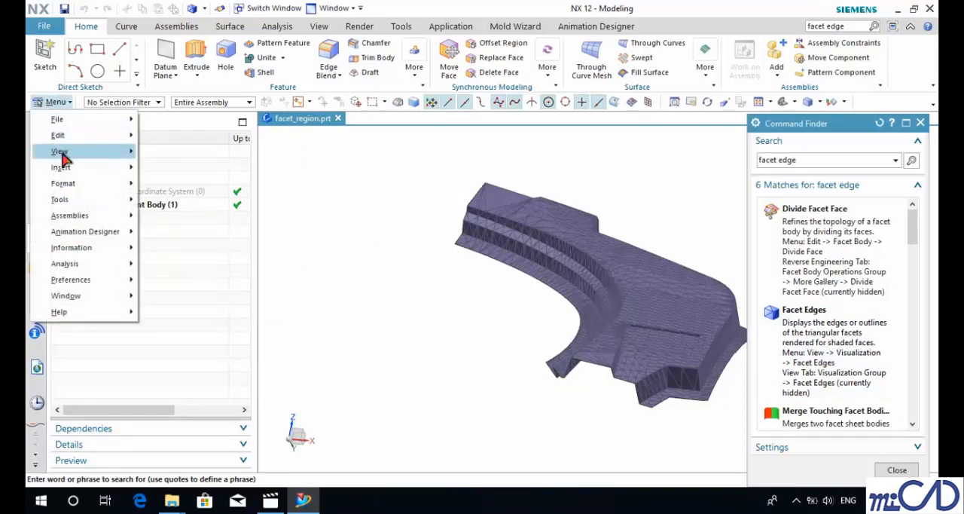
{"action": "mouse_move", "coordinate": [64, 154]}
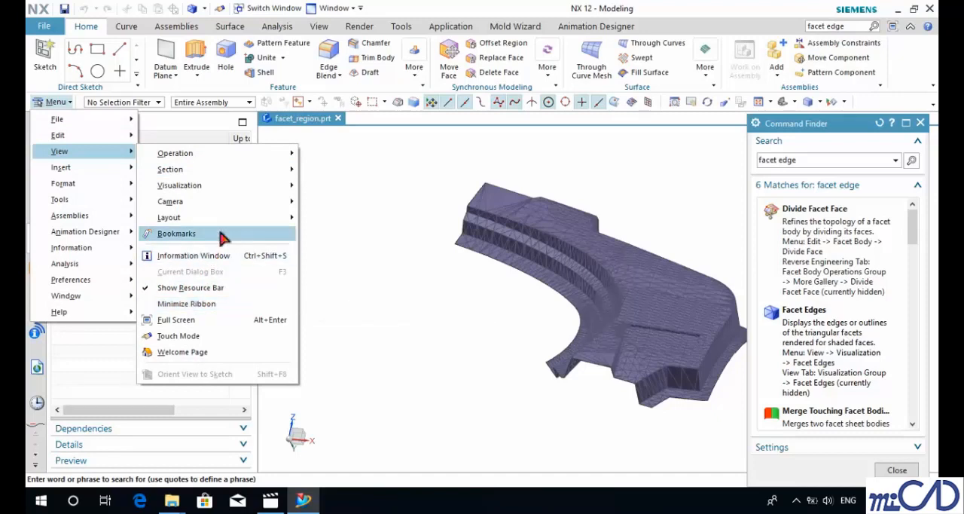
{"action": "mouse_move", "coordinate": [847, 336]}
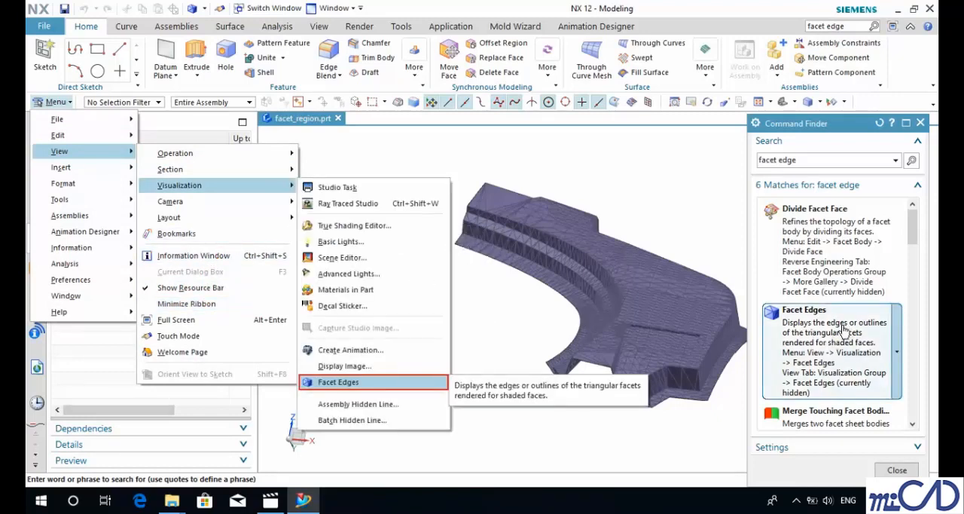
{"action": "left_click", "coordinate": [839, 331]}
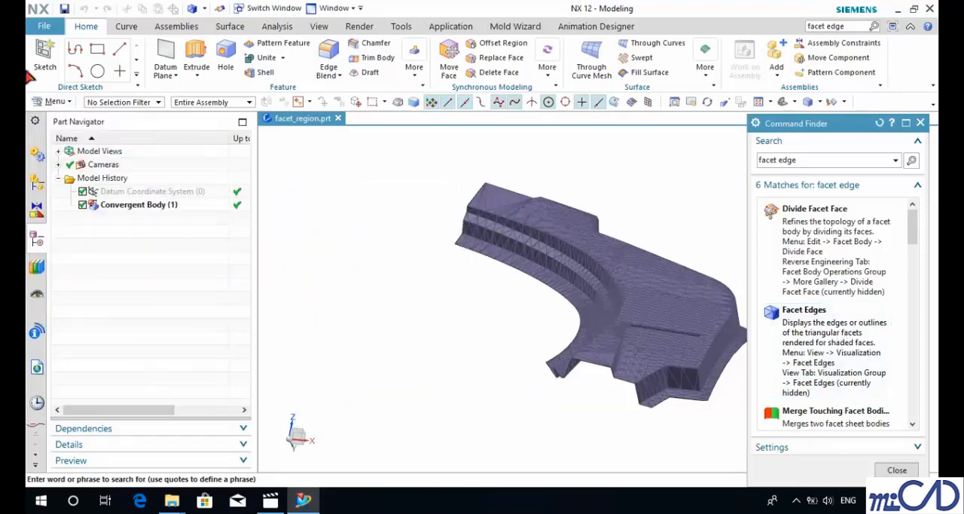
Step: Turn the facet edge display of the convergent body off and back on
{"action": "left_click", "coordinate": [53, 101]}
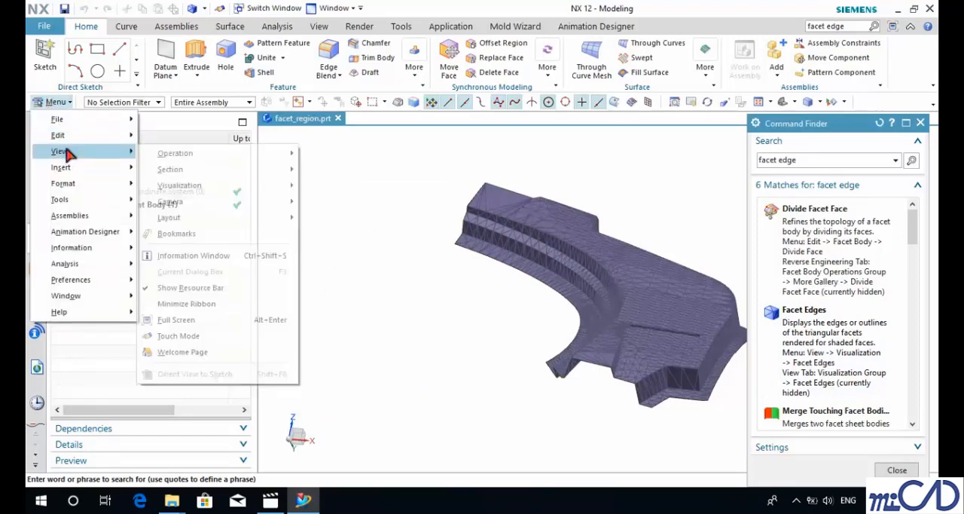
{"action": "mouse_move", "coordinate": [197, 191]}
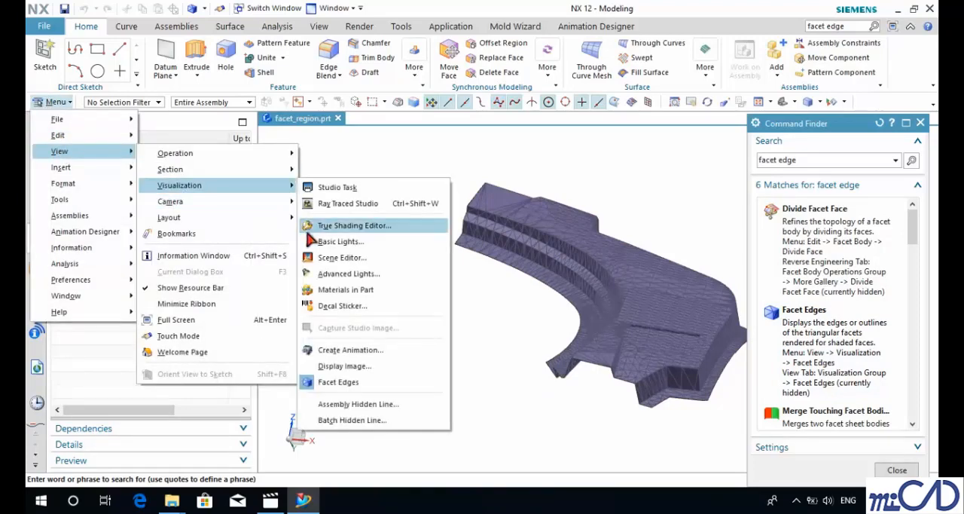
{"action": "left_click", "coordinate": [361, 382]}
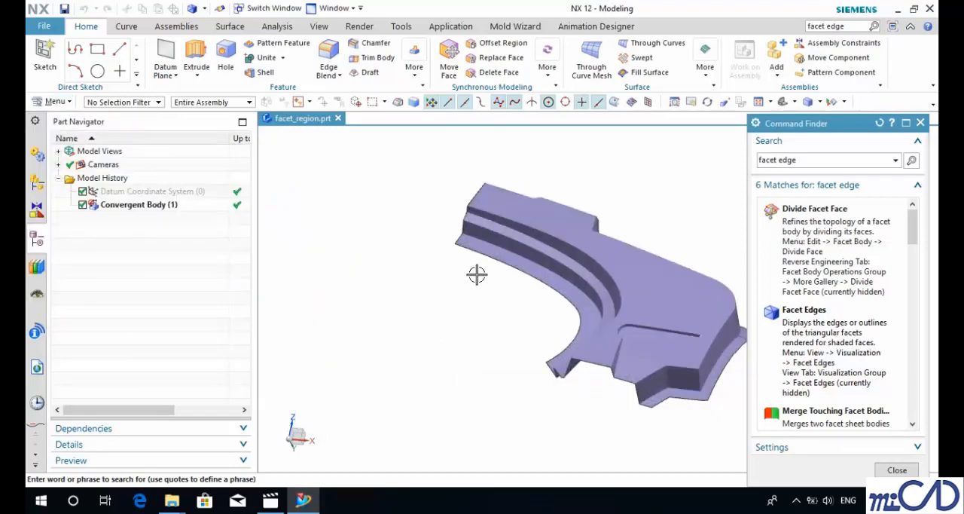
{"action": "mouse_move", "coordinate": [811, 340]}
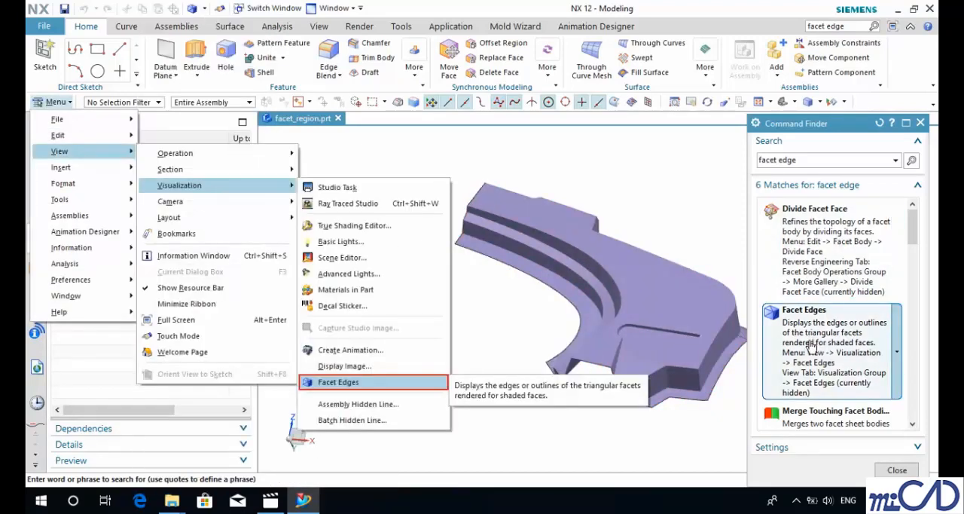
{"action": "left_click", "coordinate": [812, 346]}
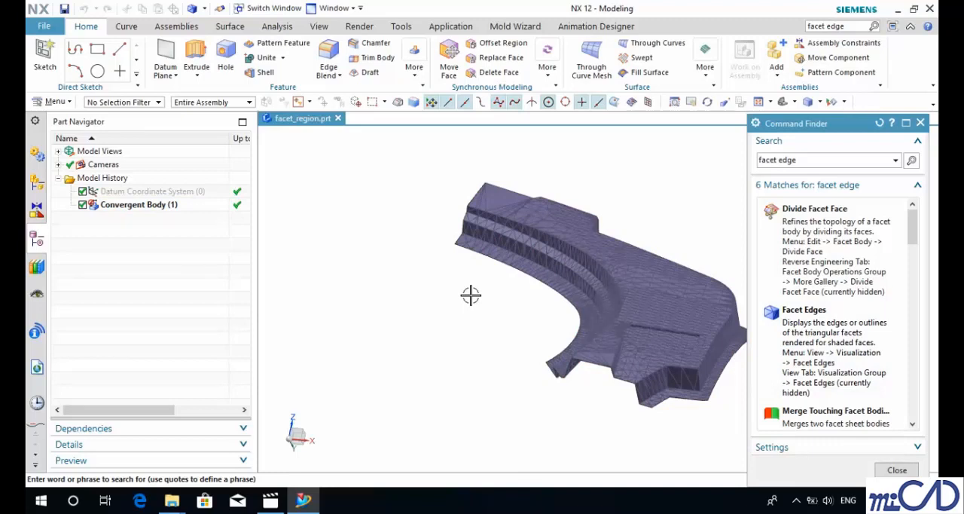
Step: Start the Cleanup command for facet bodies and close the Command Finder
{"action": "scroll", "coordinate": [445, 296], "scroll_direction": "down", "scroll_amount": 3}
{"action": "scroll", "coordinate": [489, 295], "scroll_direction": "up", "scroll_amount": 3}
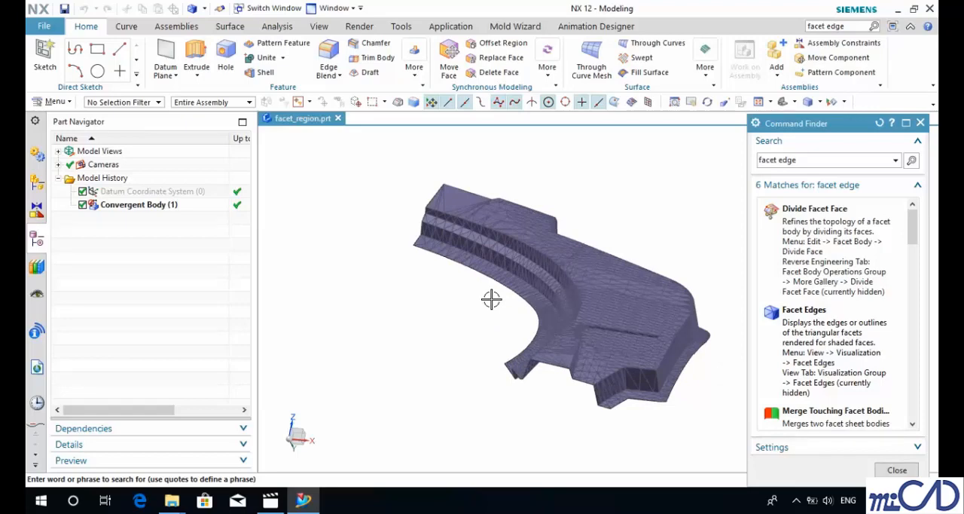
{"action": "left_click", "coordinate": [51, 101]}
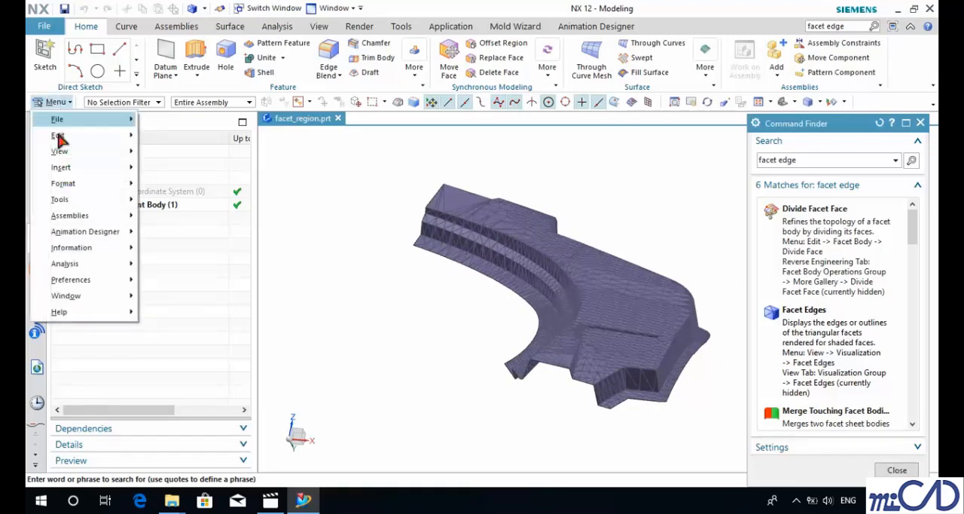
{"action": "mouse_move", "coordinate": [70, 151]}
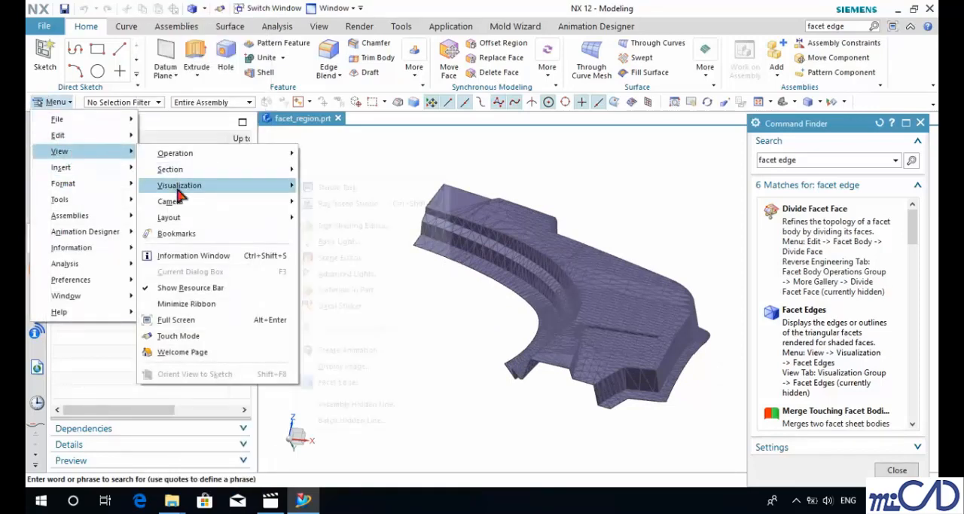
{"action": "mouse_move", "coordinate": [179, 189]}
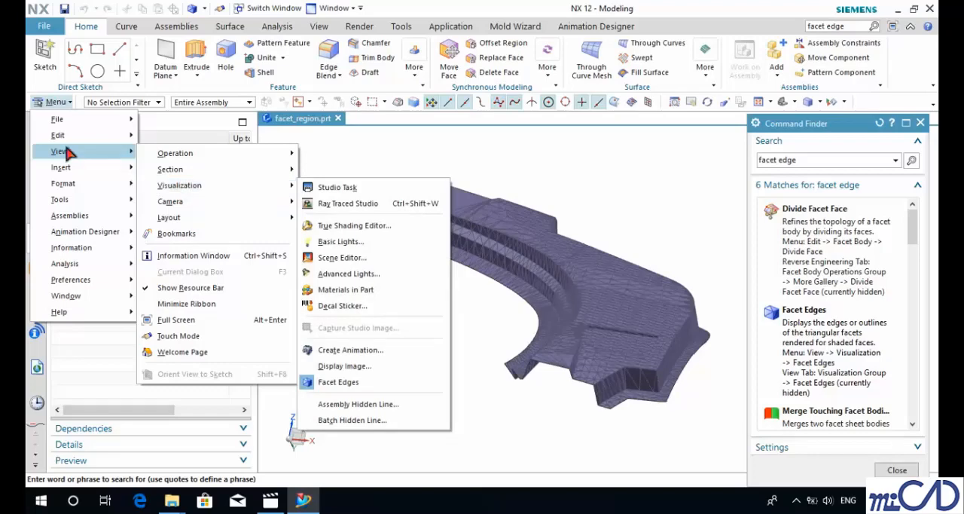
{"action": "scroll", "coordinate": [207, 330], "scroll_direction": "down", "scroll_amount": 1}
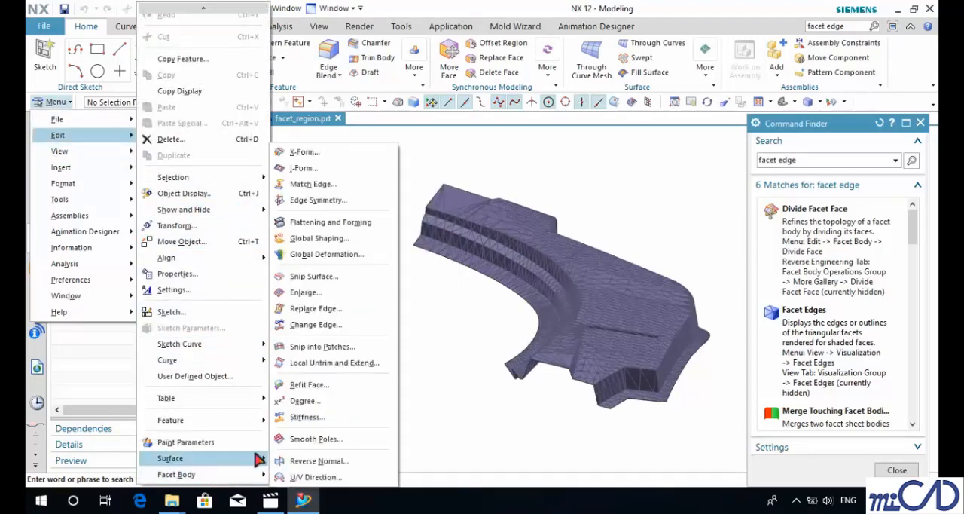
{"action": "mouse_move", "coordinate": [254, 475]}
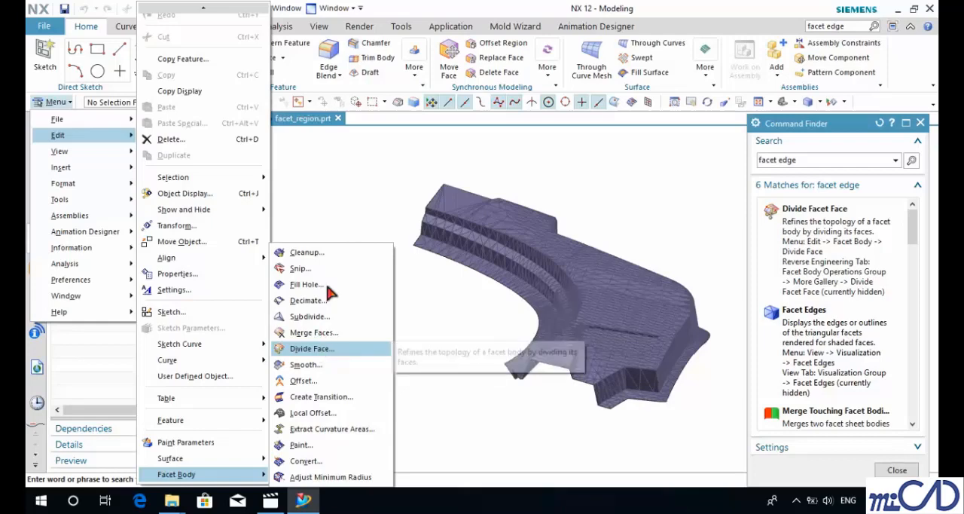
{"action": "left_click", "coordinate": [309, 253]}
{"action": "scroll", "coordinate": [536, 310], "scroll_direction": "down", "scroll_amount": 4}
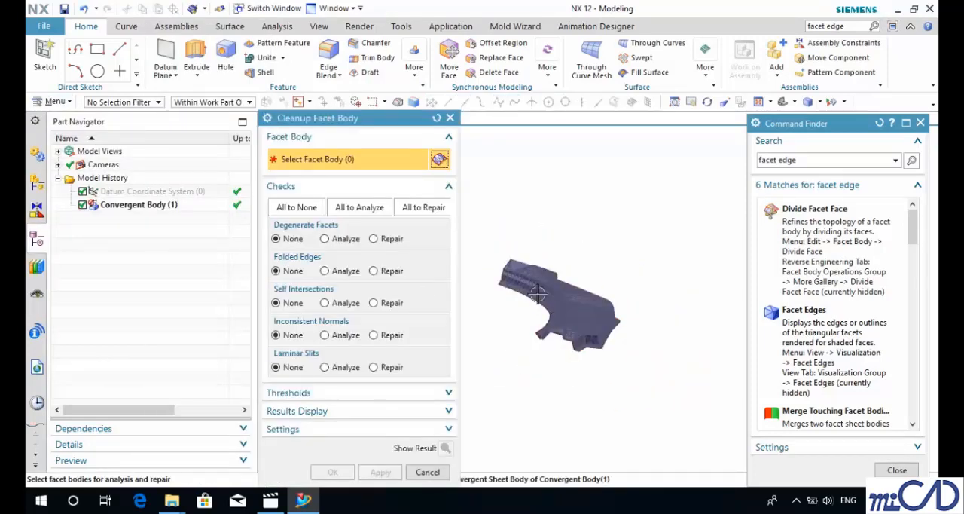
{"action": "scroll", "coordinate": [536, 309], "scroll_direction": "up", "scroll_amount": 2}
{"action": "left_click", "coordinate": [920, 124]}
{"action": "scroll", "coordinate": [546, 294], "scroll_direction": "up", "scroll_amount": 3}
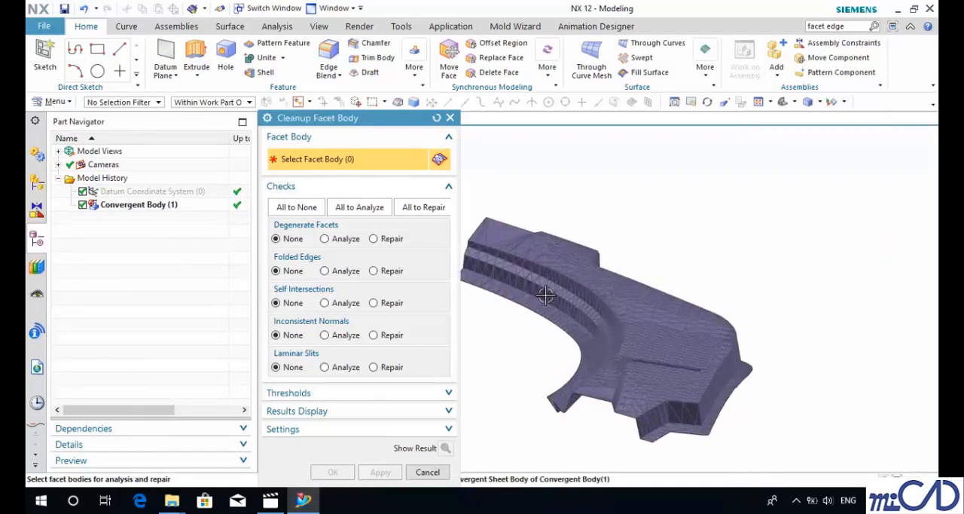
Step: Analyze the convergent body with all cleanup checks set to Analyze, reporting the results in the information window, and close the report
{"action": "left_click", "coordinate": [620, 333]}
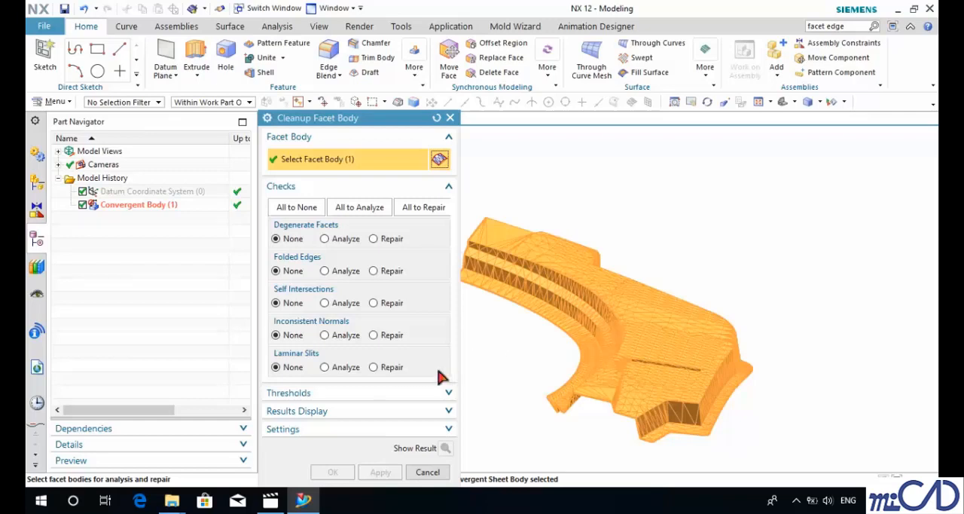
{"action": "left_click", "coordinate": [354, 412]}
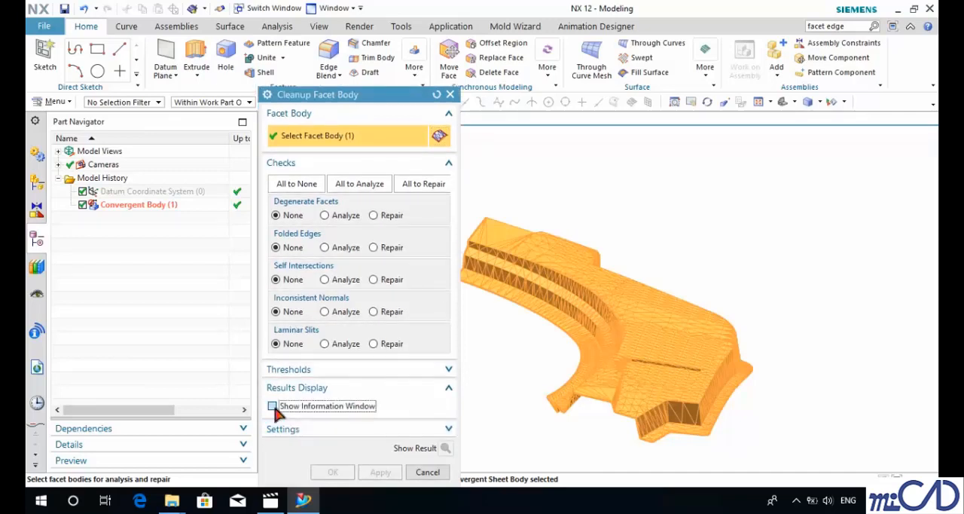
{"action": "left_click", "coordinate": [273, 405]}
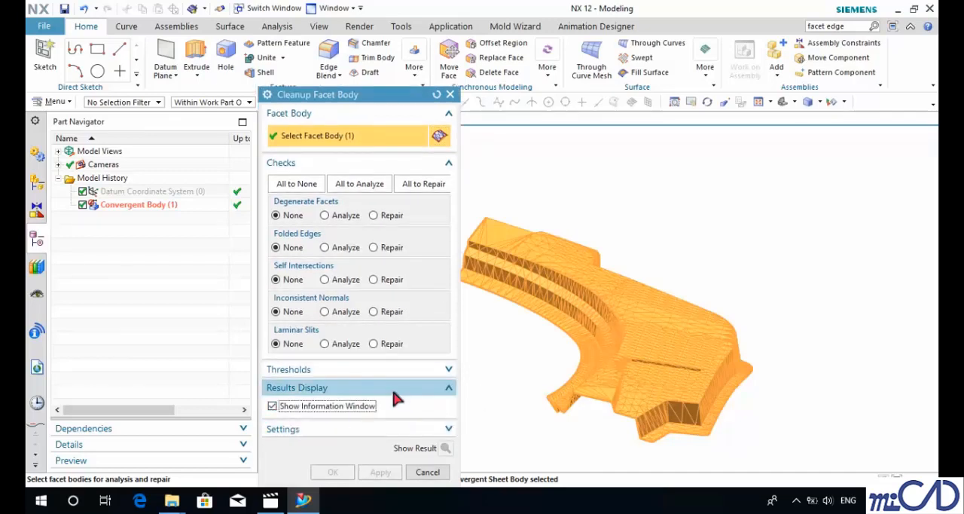
{"action": "left_click", "coordinate": [359, 190]}
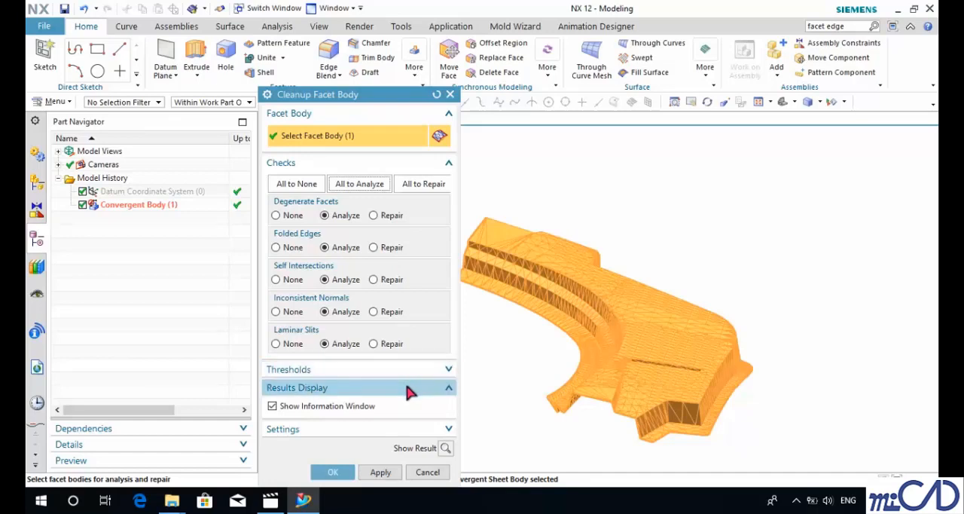
{"action": "left_click", "coordinate": [380, 471]}
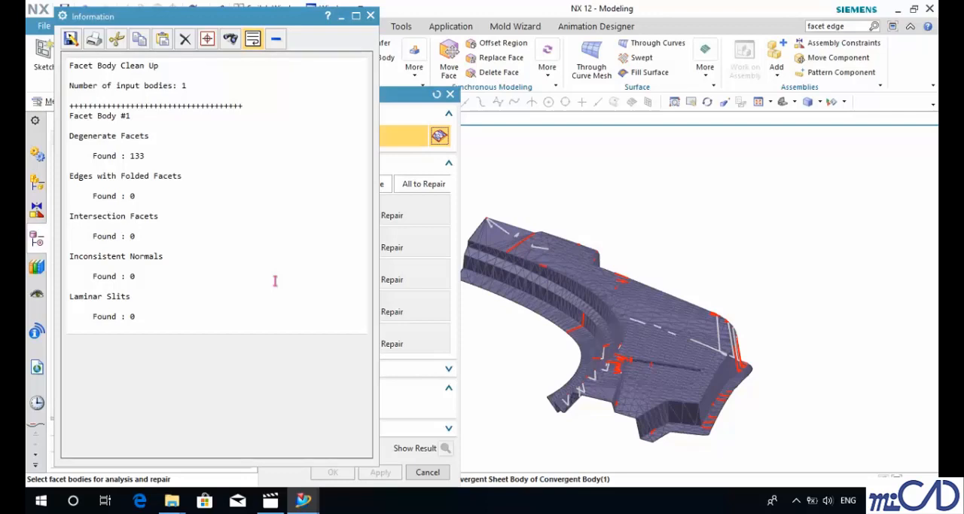
{"action": "left_click", "coordinate": [371, 15]}
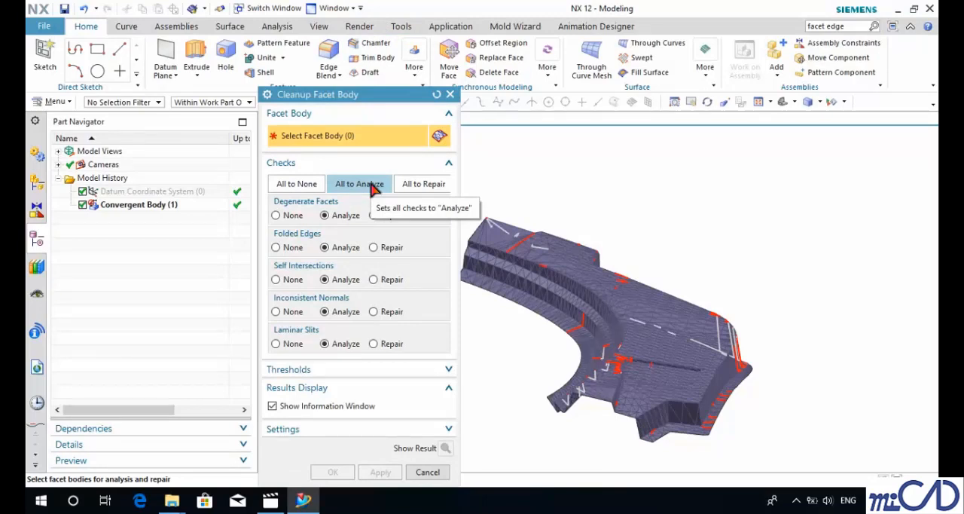
Step: Repair only the degenerate facets of the convergent body, with all other checks set to None, and close the report
{"action": "left_click", "coordinate": [309, 187]}
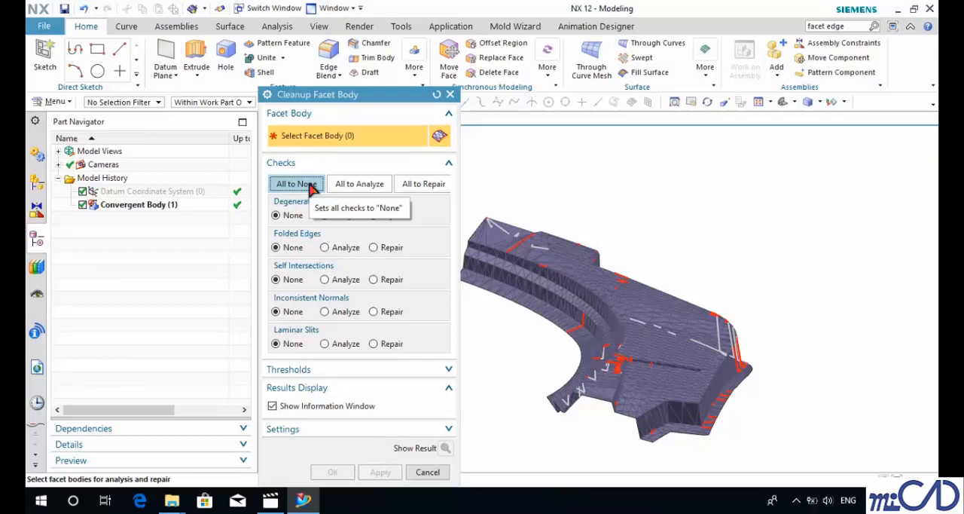
{"action": "left_click", "coordinate": [374, 216]}
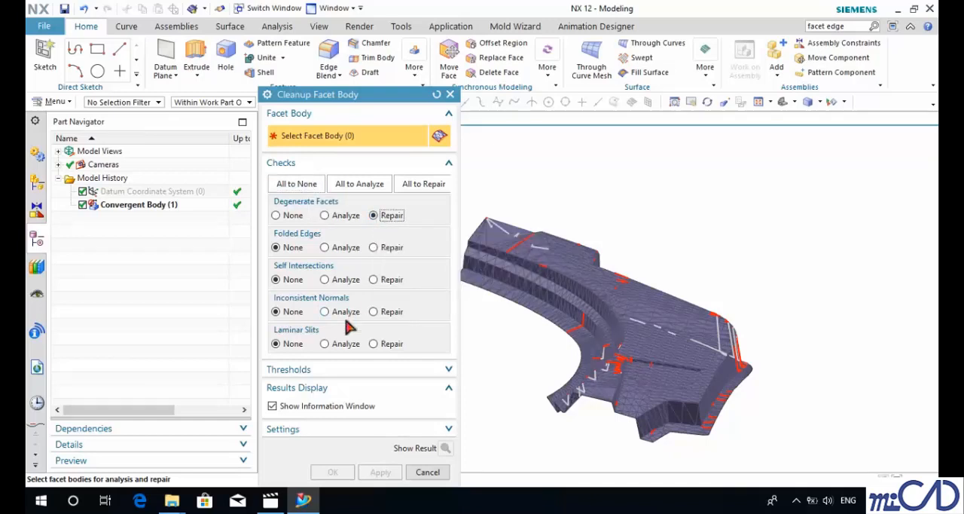
{"action": "left_click", "coordinate": [515, 280]}
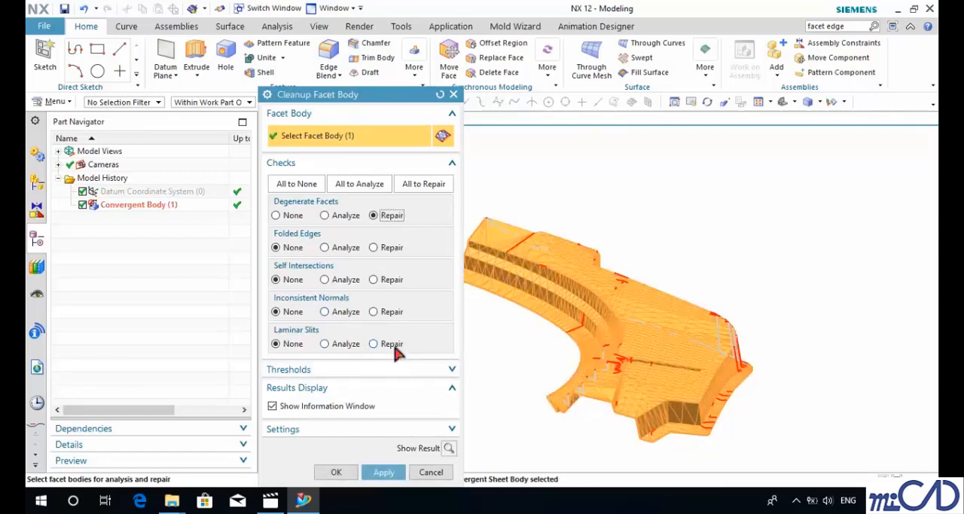
{"action": "left_click", "coordinate": [384, 472]}
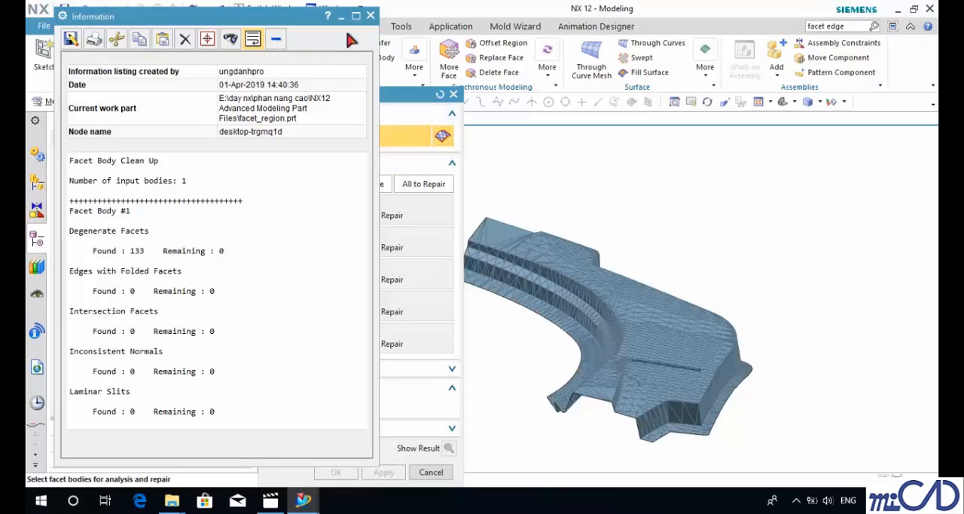
{"action": "left_click", "coordinate": [370, 15]}
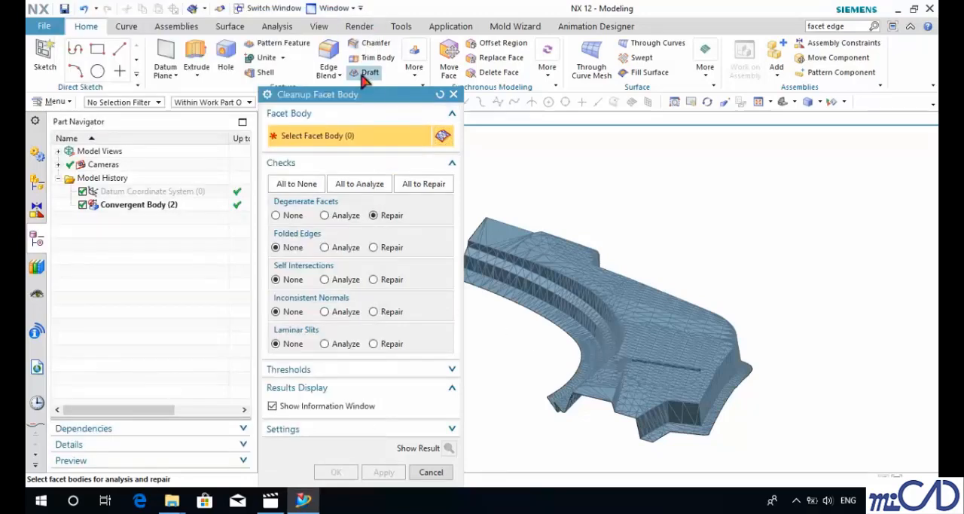
Step: Analyze only the degenerate facets of the convergent body, then close the report and the Cleanup Facet Body command
{"action": "left_click", "coordinate": [580, 298]}
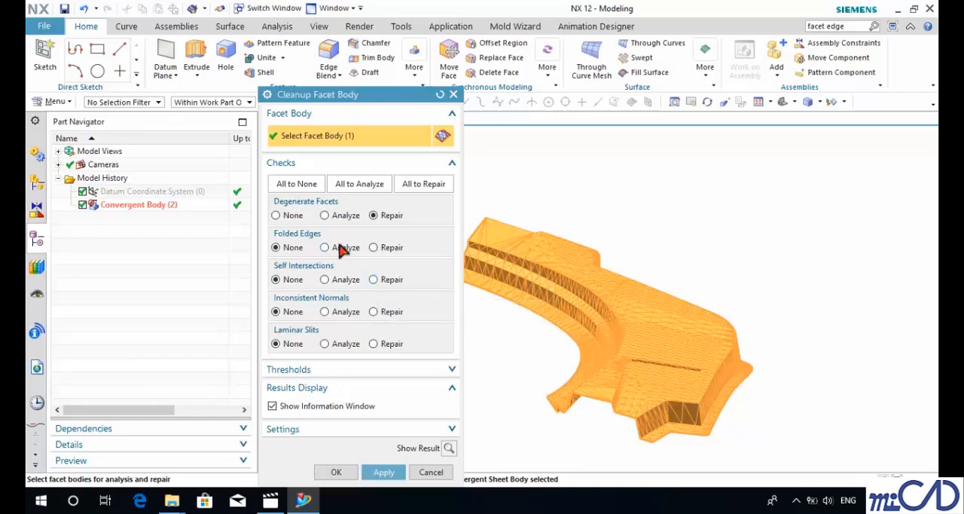
{"action": "left_click", "coordinate": [326, 215]}
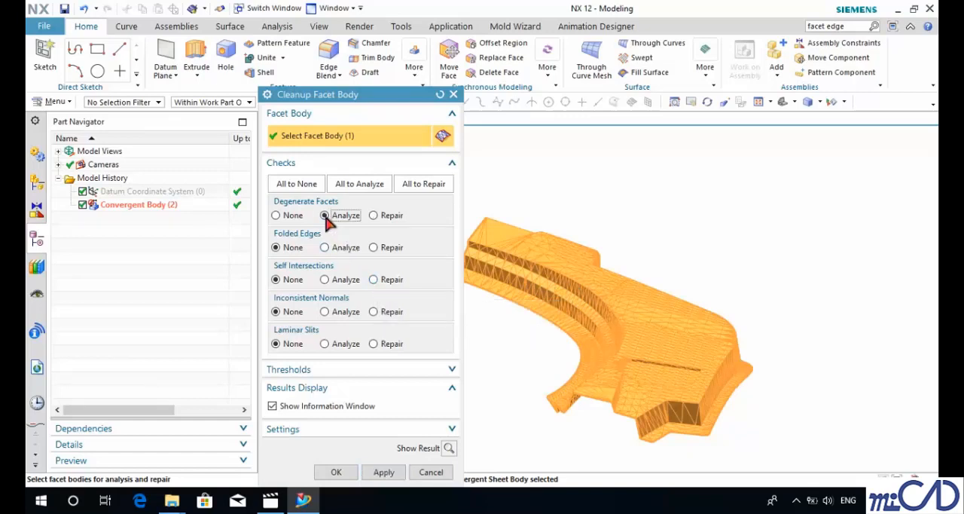
{"action": "left_click", "coordinate": [384, 472]}
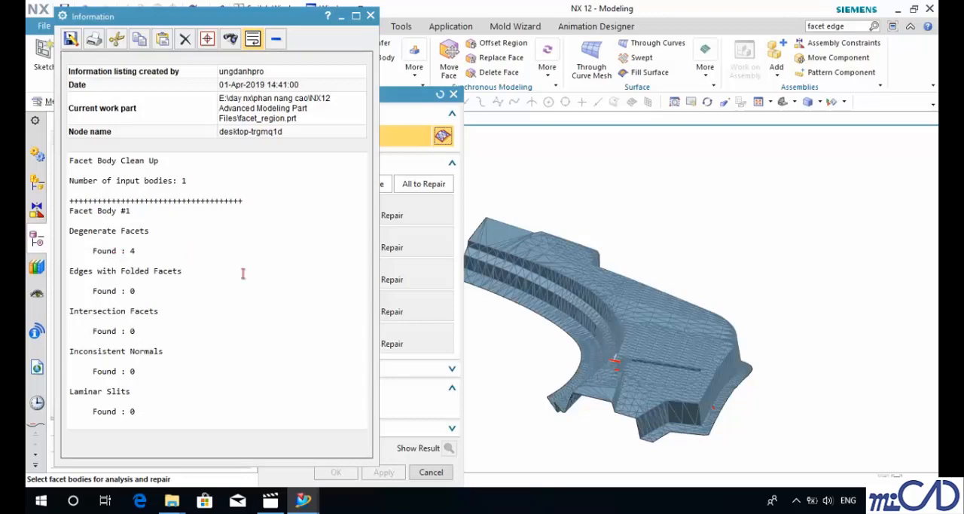
{"action": "left_click", "coordinate": [371, 16]}
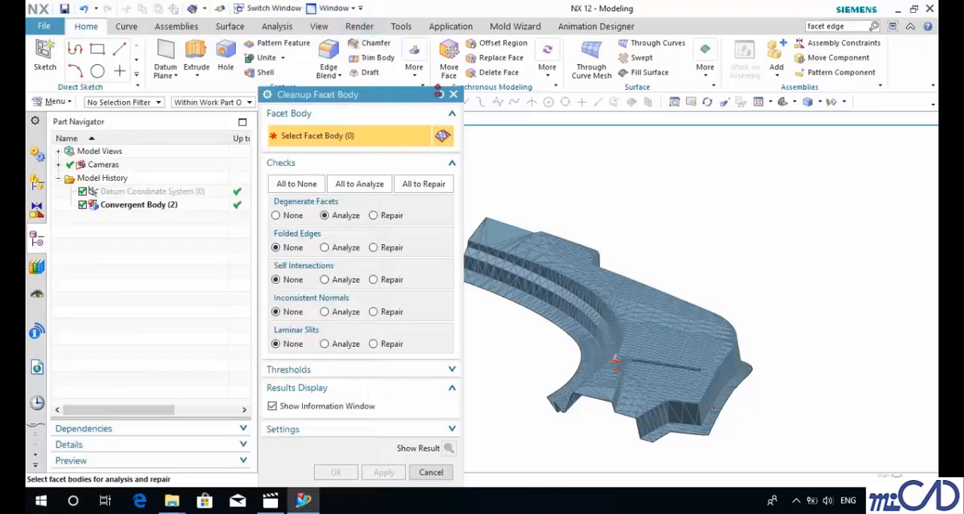
{"action": "left_click", "coordinate": [452, 94]}
Step: Examine the highlighted degenerate facets of the convergent body up close and from several directions
{"action": "middle_click_drag", "start_coordinate": [689, 369], "coordinate": [763, 372]}
{"action": "scroll", "coordinate": [663, 314], "scroll_direction": "up", "scroll_amount": 5}
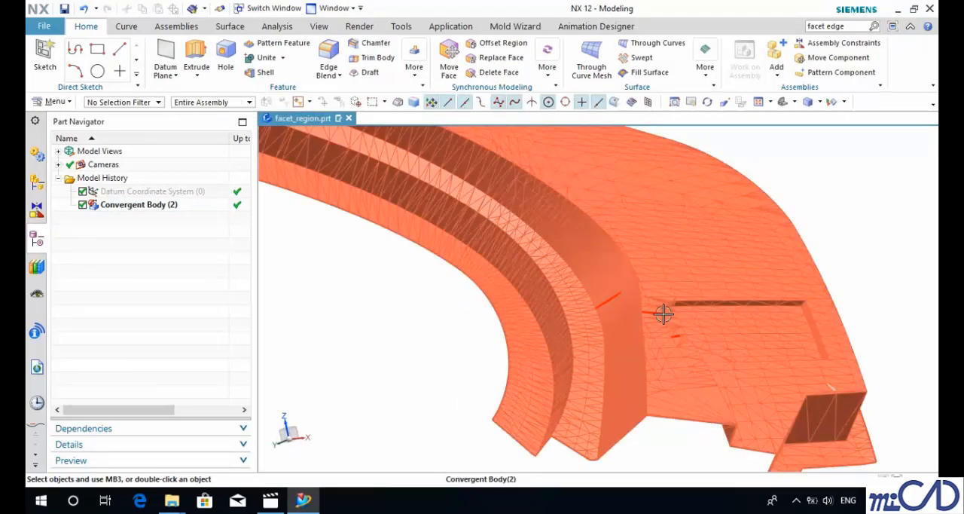
{"action": "scroll", "coordinate": [664, 314], "scroll_direction": "up", "scroll_amount": 5}
{"action": "scroll", "coordinate": [619, 328], "scroll_direction": "down", "scroll_amount": 5}
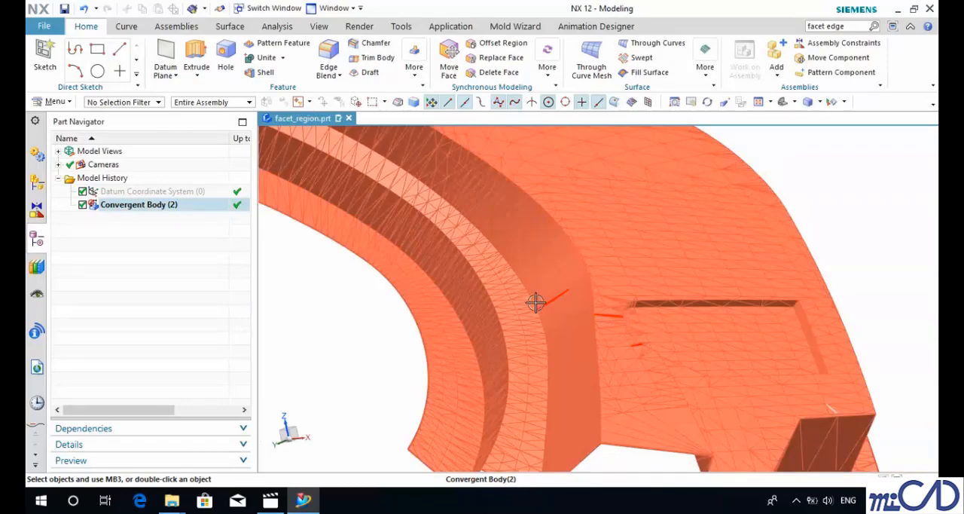
{"action": "scroll", "coordinate": [622, 321], "scroll_direction": "up", "scroll_amount": 4}
{"action": "scroll", "coordinate": [660, 376], "scroll_direction": "down", "scroll_amount": 5}
{"action": "middle_click_drag", "start_coordinate": [653, 370], "coordinate": [579, 383]}
{"action": "scroll", "coordinate": [577, 382], "scroll_direction": "up", "scroll_amount": 8}
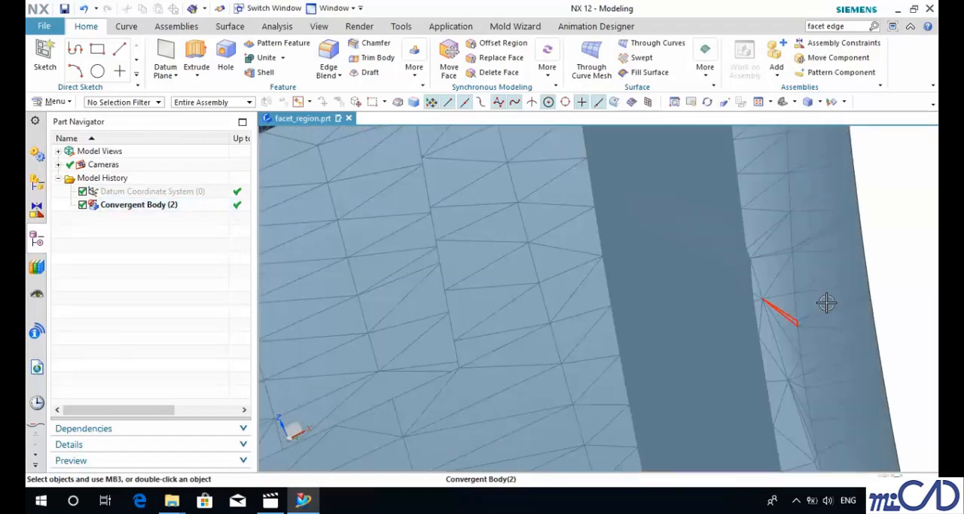
{"action": "scroll", "coordinate": [826, 302], "scroll_direction": "up", "scroll_amount": 4}
{"action": "scroll", "coordinate": [748, 349], "scroll_direction": "down", "scroll_amount": 6}
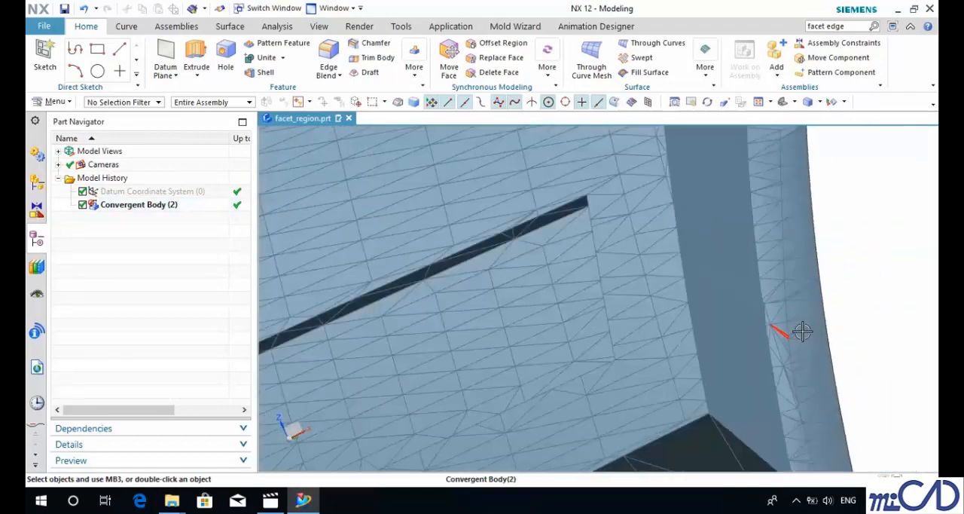
{"action": "scroll", "coordinate": [802, 331], "scroll_direction": "down", "scroll_amount": 6}
{"action": "middle_click_drag", "start_coordinate": [731, 366], "coordinate": [813, 465]}
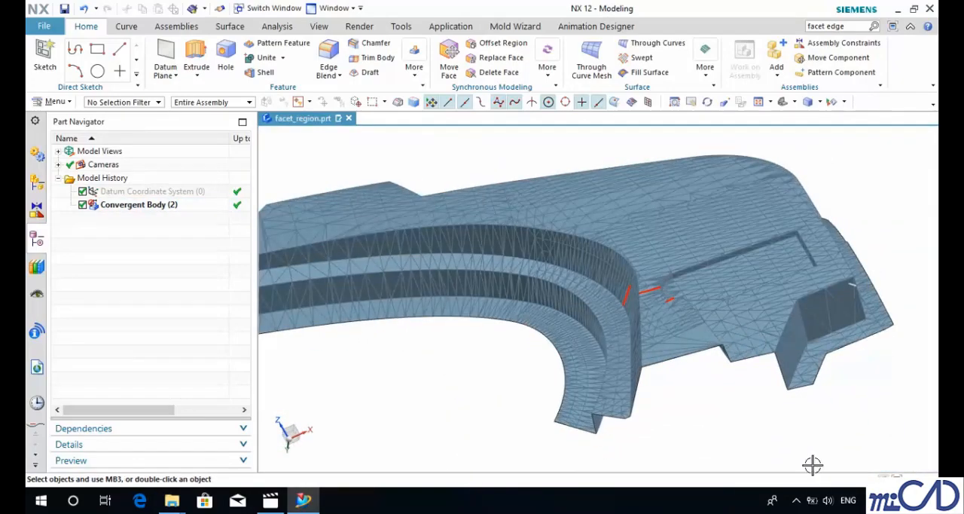